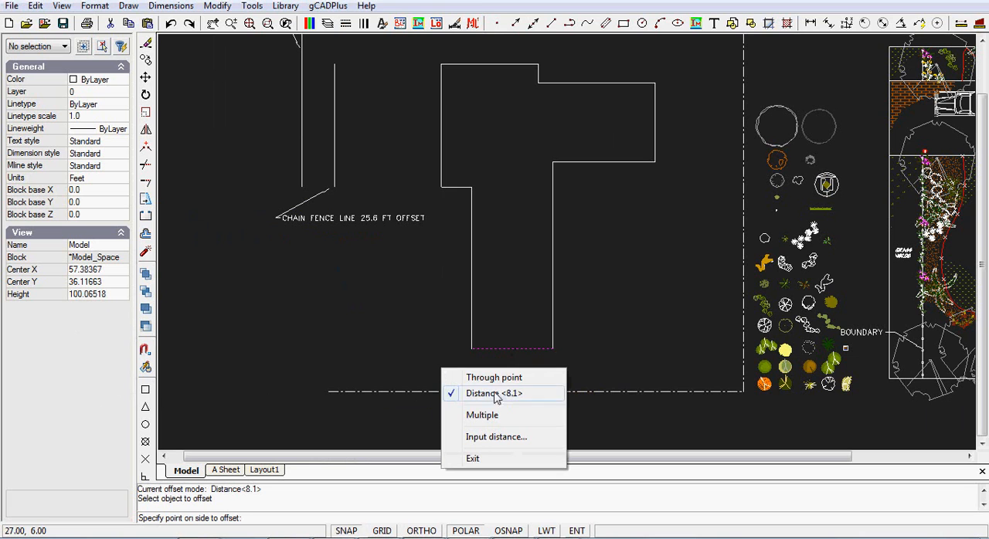
Offset the house outline's lowest wall line by 4.94 ft outwards, towards the dash-dot line below it
{"action": "left_click", "coordinate": [495, 378]}
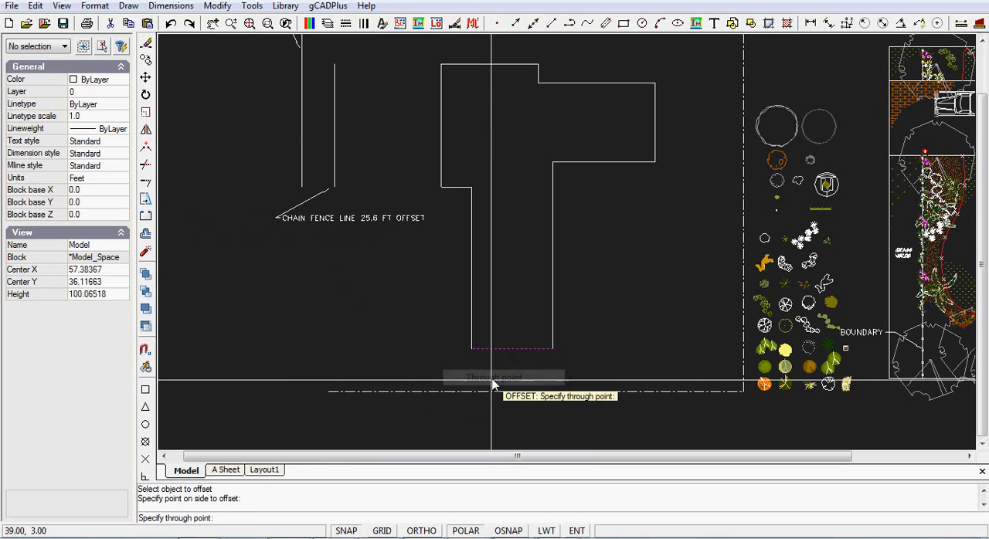
{"action": "right_click", "coordinate": [377, 314]}
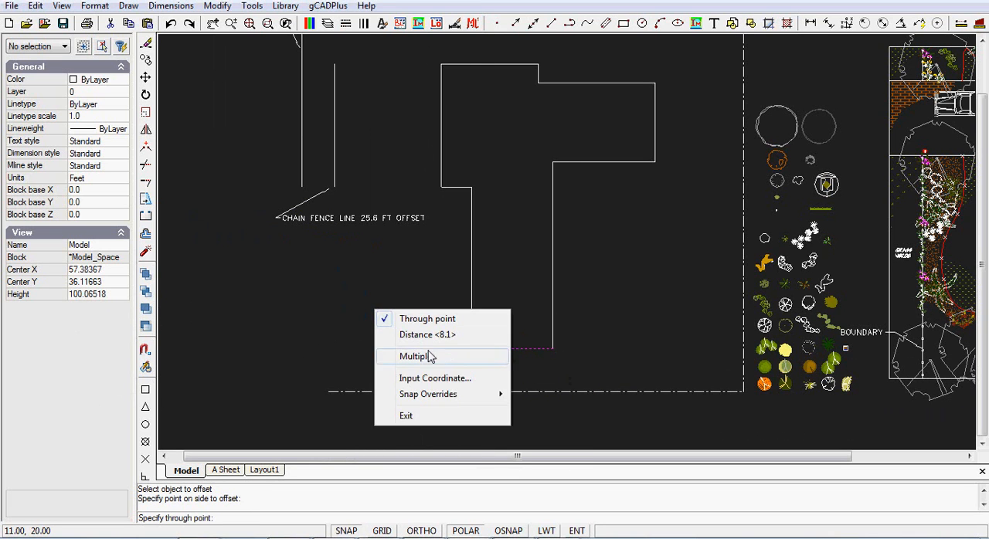
{"action": "left_click", "coordinate": [437, 335]}
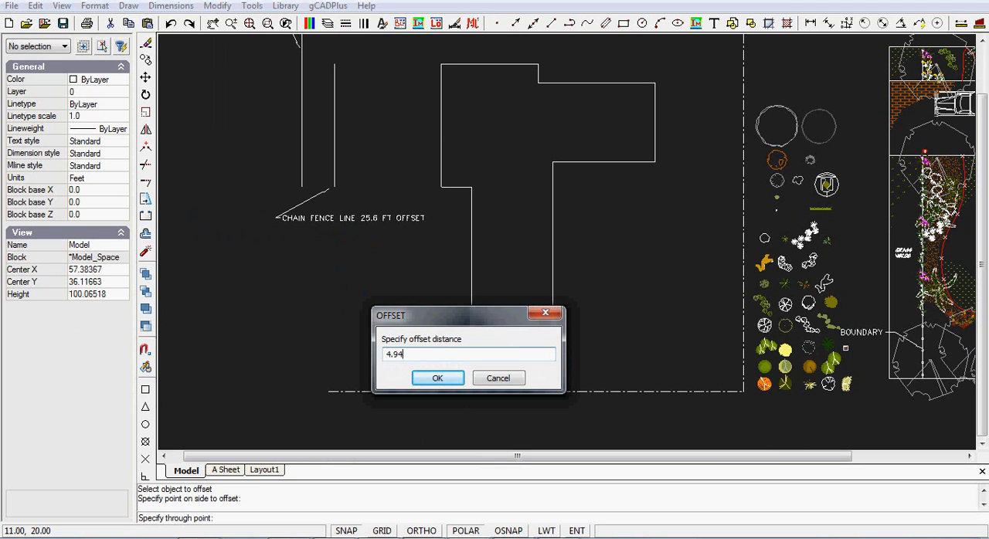
{"action": "left_click", "coordinate": [462, 378]}
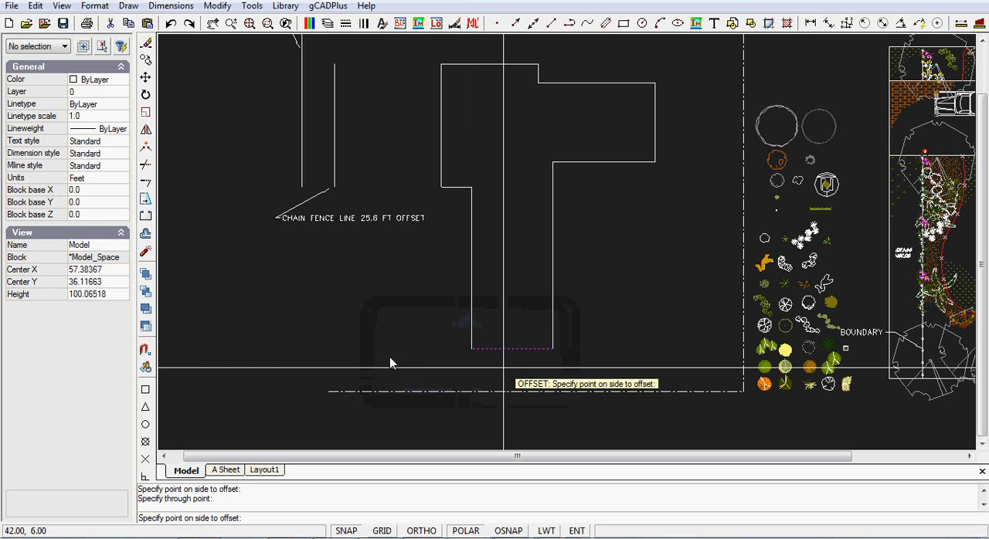
{"action": "left_click", "coordinate": [504, 369]}
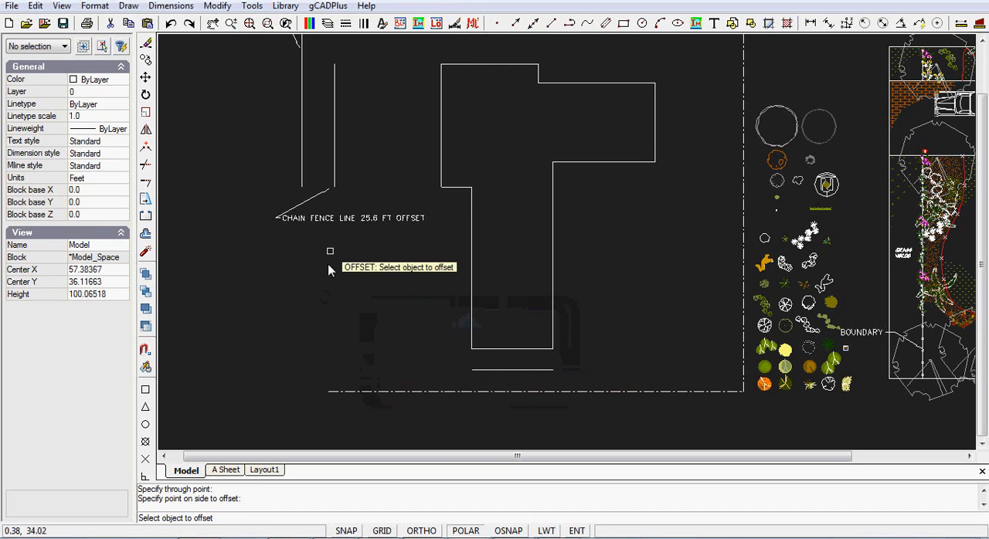
{"action": "right_click", "coordinate": [228, 281]}
{"action": "left_click", "coordinate": [259, 371]}
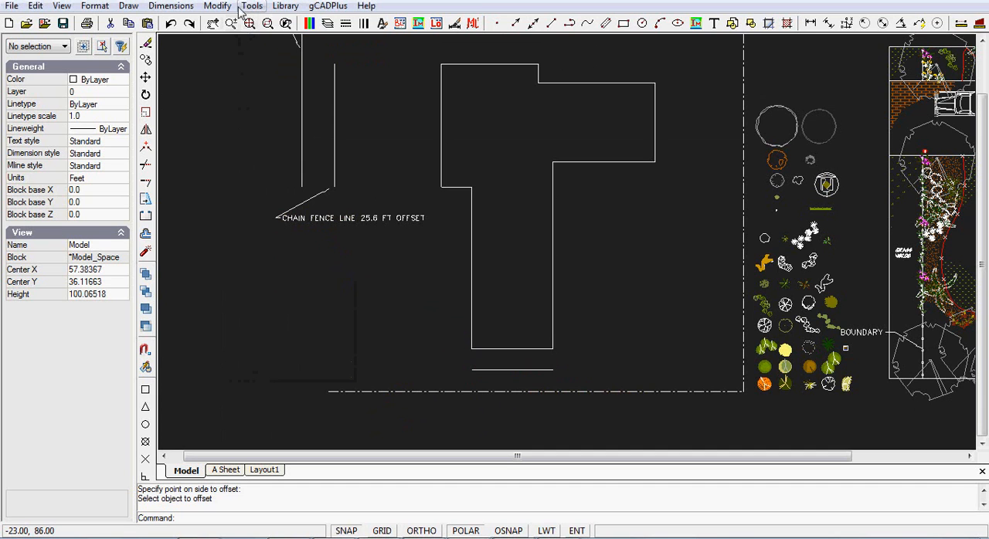
Fillet the offset line below the house with the outermost vertical boundary line to join them in a sharp corner
{"action": "left_click", "coordinate": [217, 6]}
{"action": "left_click", "coordinate": [233, 240]}
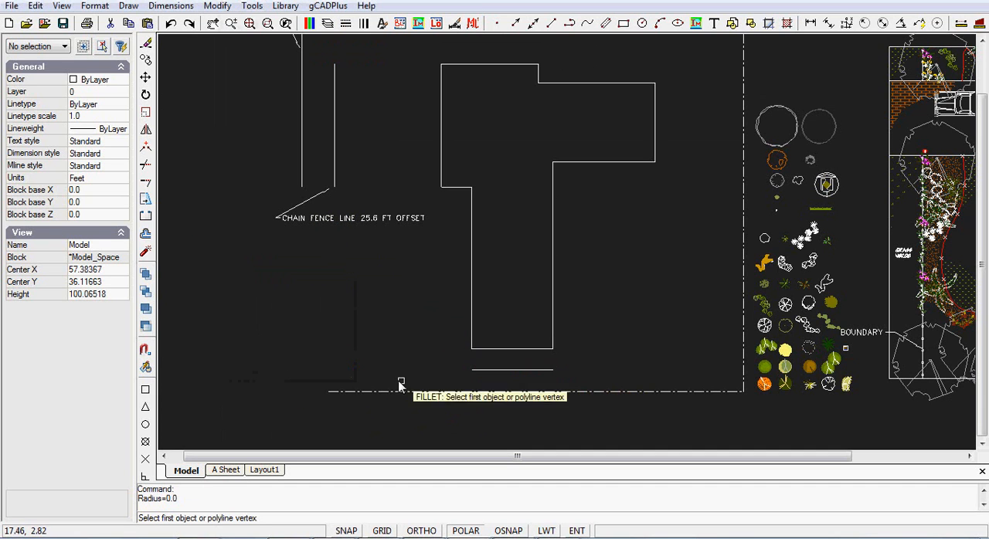
{"action": "left_click", "coordinate": [486, 371]}
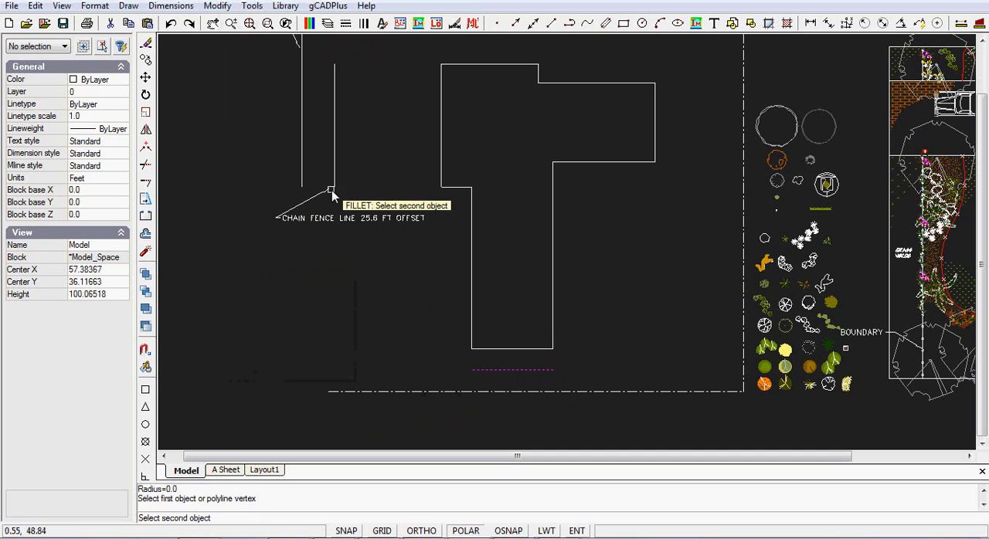
{"action": "left_click", "coordinate": [301, 178]}
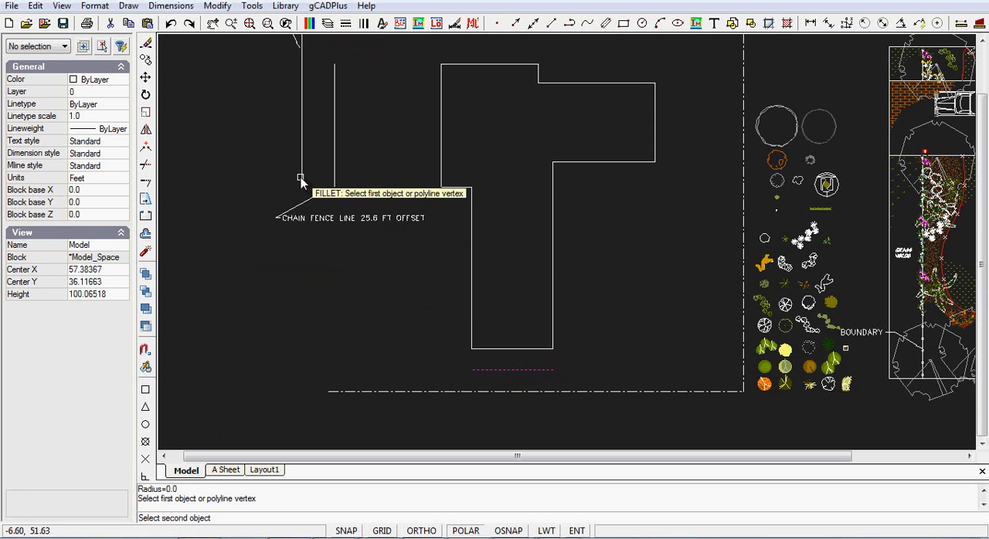
{"action": "right_click", "coordinate": [209, 326]}
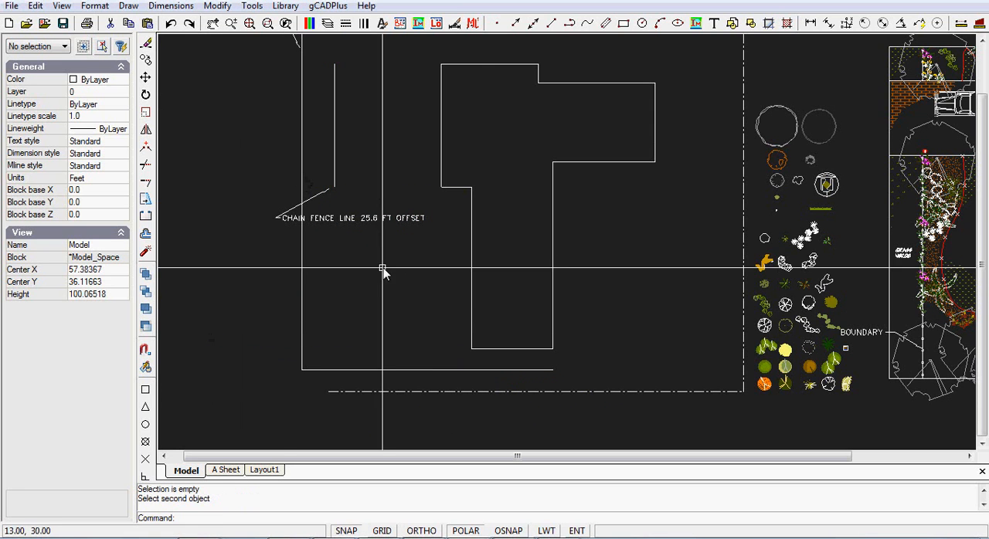
Extend the vertical chain fence line down to the horizontal boundary line below the house
{"action": "scroll", "coordinate": [394, 273], "scroll_direction": "down", "scroll_amount": 2}
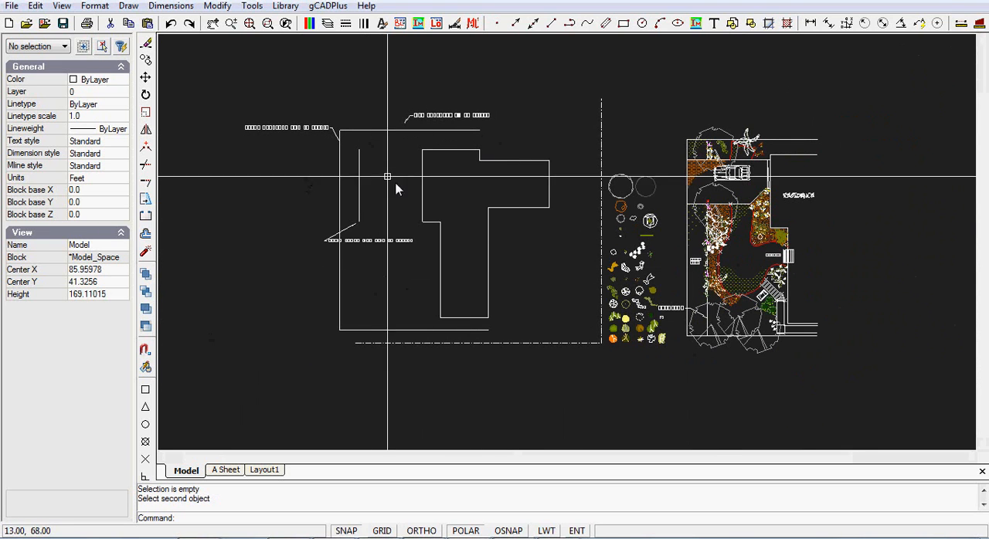
{"action": "left_click", "coordinate": [218, 6]}
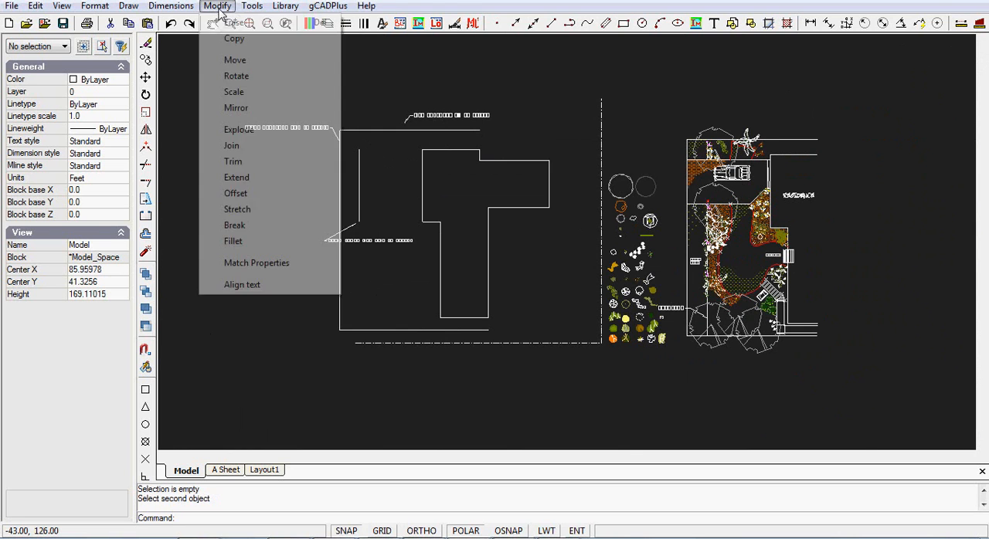
{"action": "left_click", "coordinate": [236, 179]}
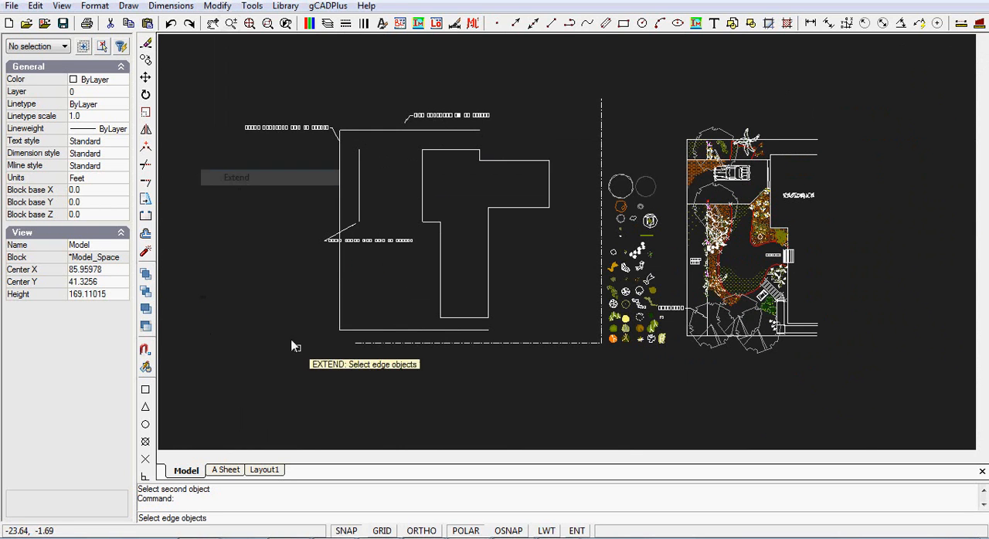
{"action": "scroll", "coordinate": [404, 334], "scroll_direction": "up", "scroll_amount": 2}
{"action": "left_click", "coordinate": [421, 331]}
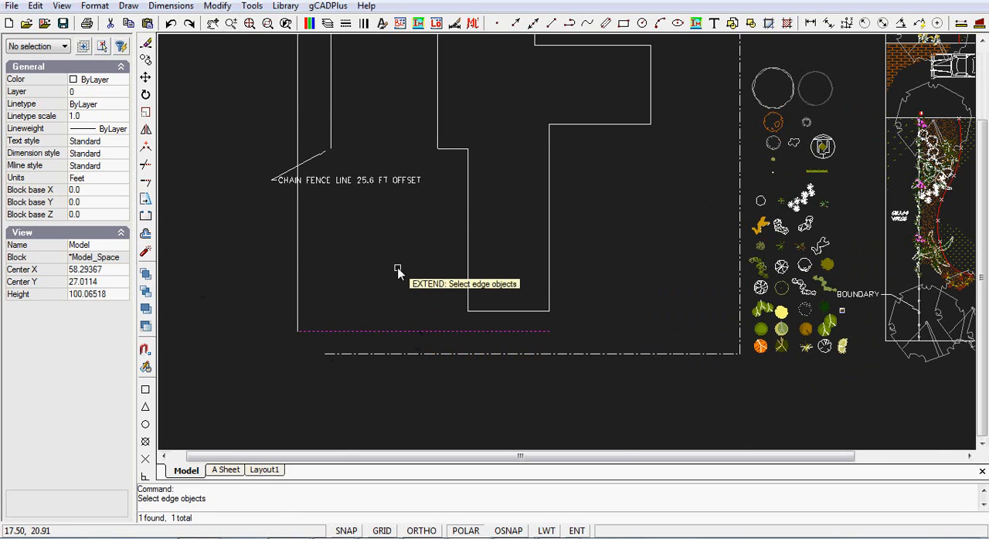
{"action": "key", "text": "Return"}
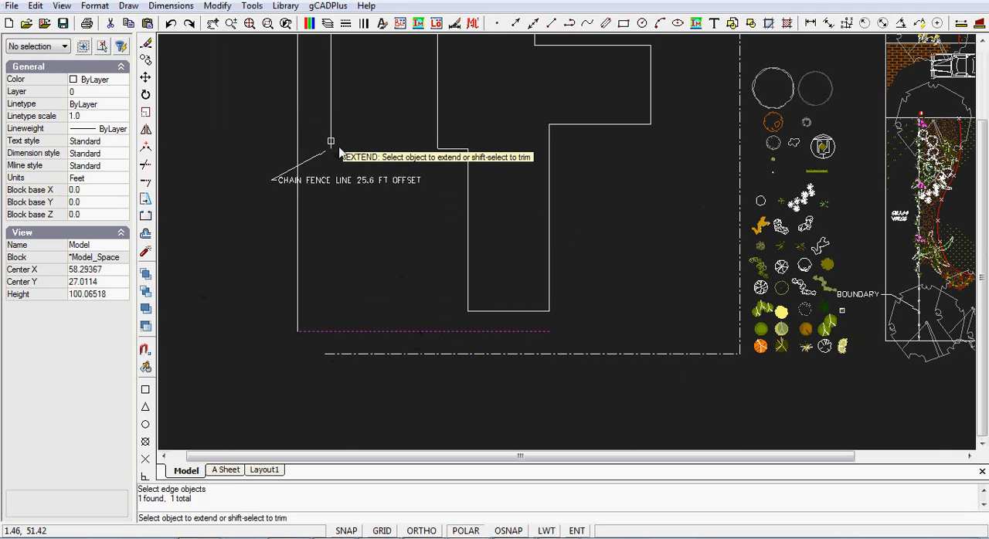
{"action": "left_click", "coordinate": [330, 141]}
{"action": "key", "text": "Return"}
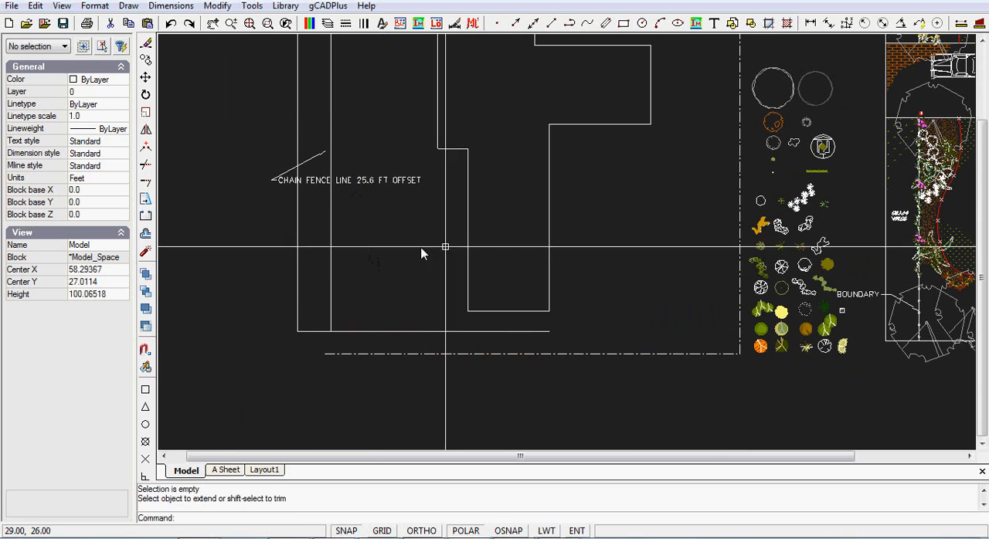
Measure the distance from the reference plan's upper boundary corner to the top edge of the brick driveway
{"action": "middle_click_drag", "start_coordinate": [576, 210], "coordinate": [523, 347]}
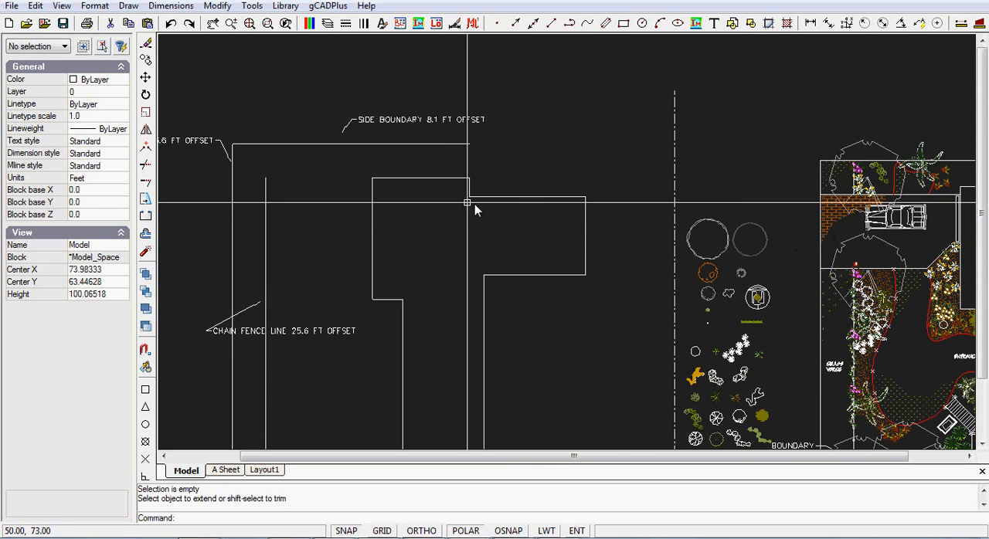
{"action": "left_click", "coordinate": [961, 26]}
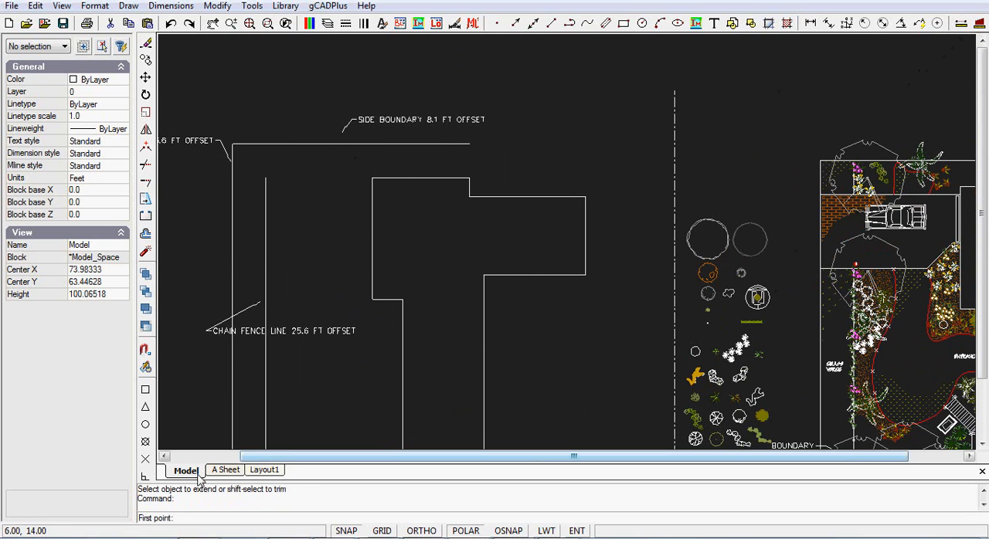
{"action": "left_click", "coordinate": [820, 161]}
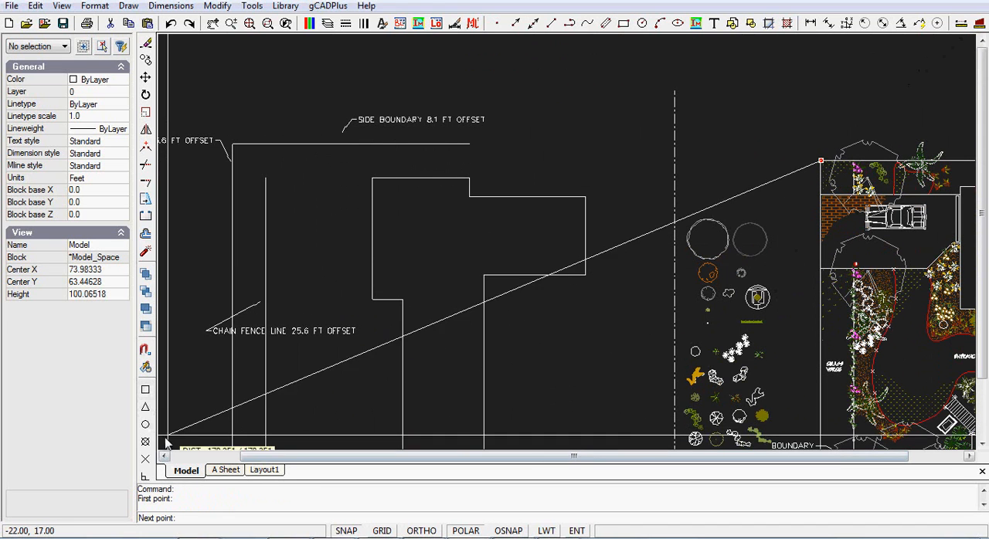
{"action": "left_click", "coordinate": [820, 194]}
{"action": "key", "text": "Return"}
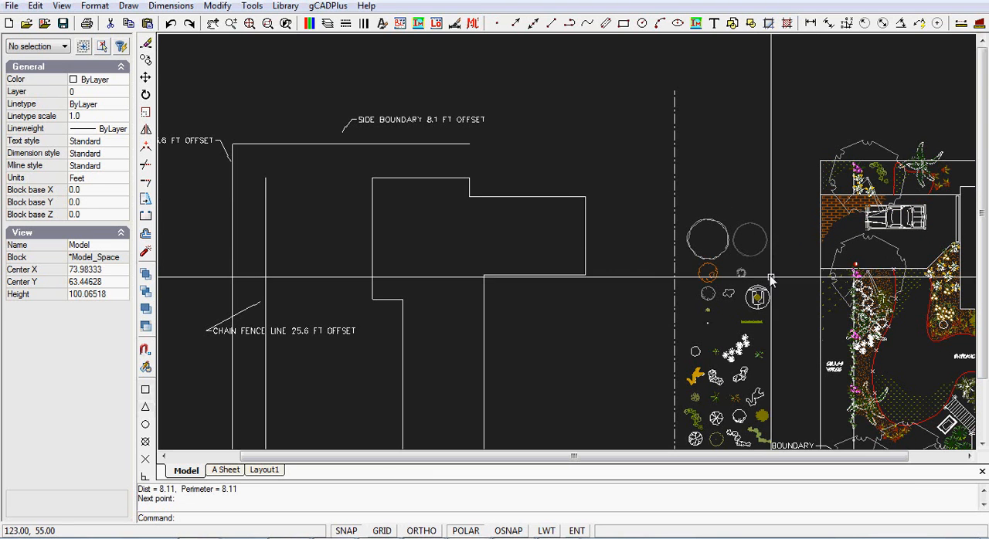
Offset the upper side boundary line by 8.11 ft towards the house
{"action": "left_click", "coordinate": [207, 7]}
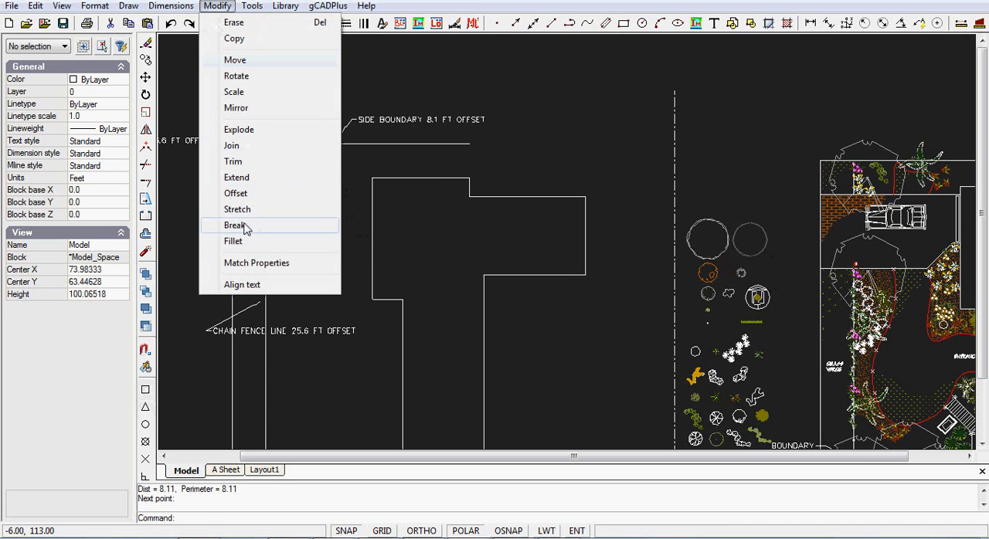
{"action": "left_click", "coordinate": [236, 193]}
{"action": "left_click", "coordinate": [353, 144]}
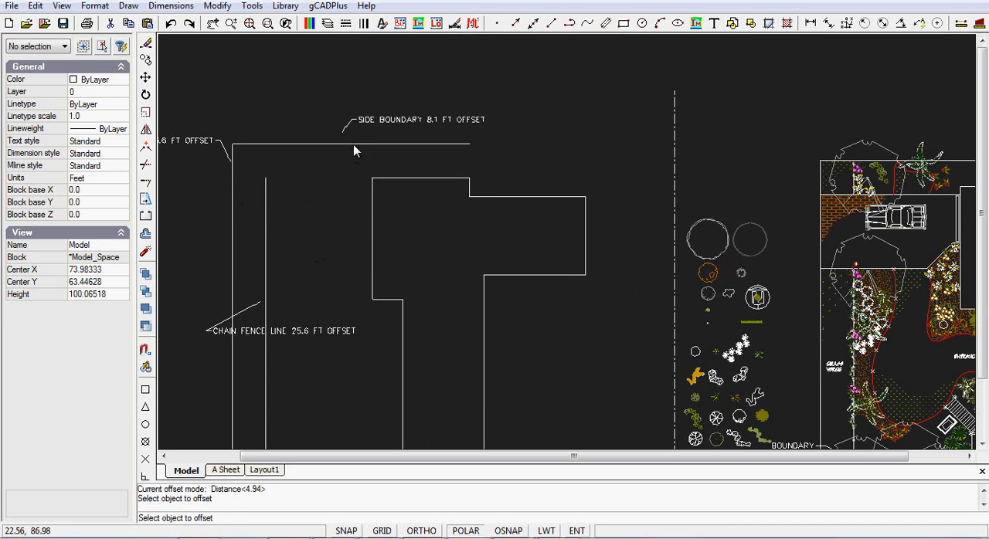
{"action": "right_click", "coordinate": [335, 185]}
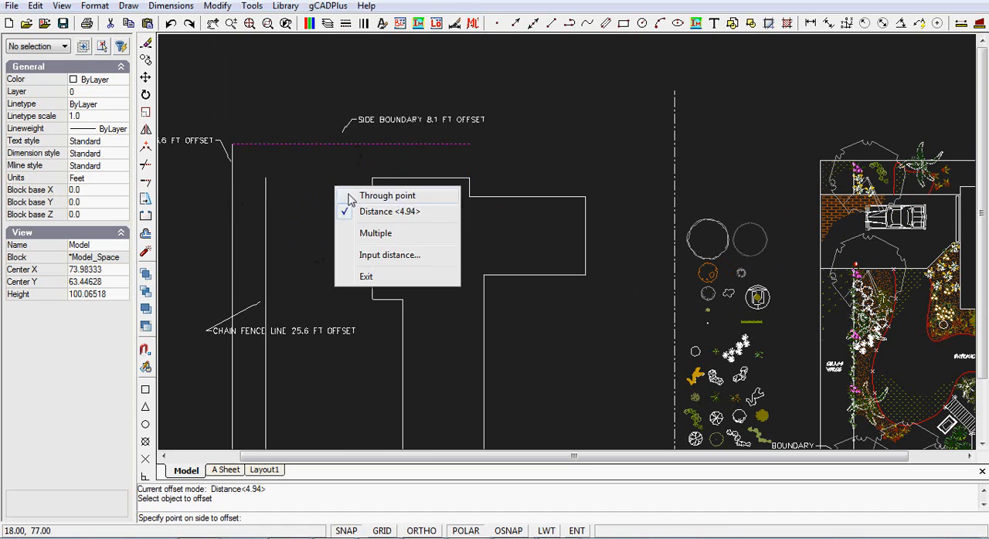
{"action": "left_click", "coordinate": [371, 196]}
{"action": "right_click", "coordinate": [343, 175]}
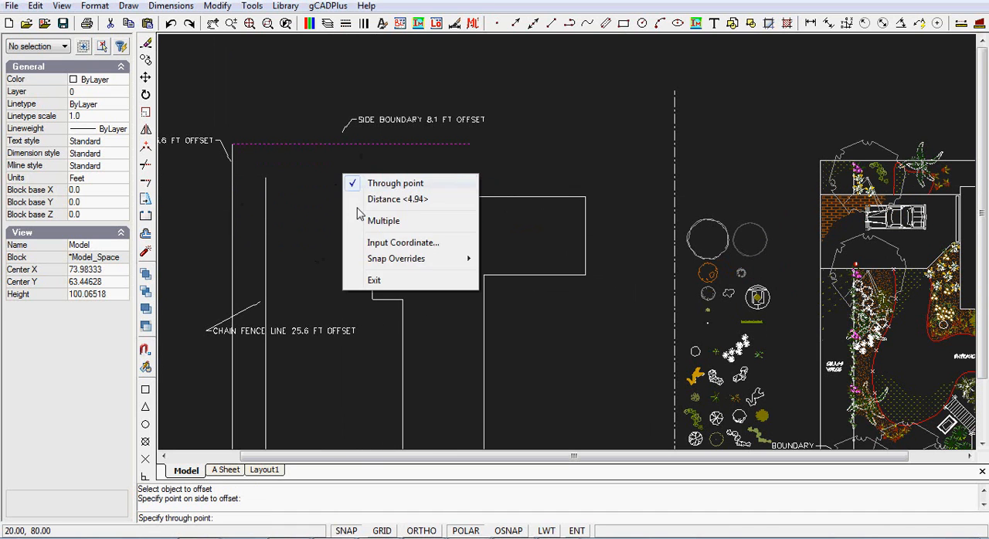
{"action": "left_click", "coordinate": [396, 199]}
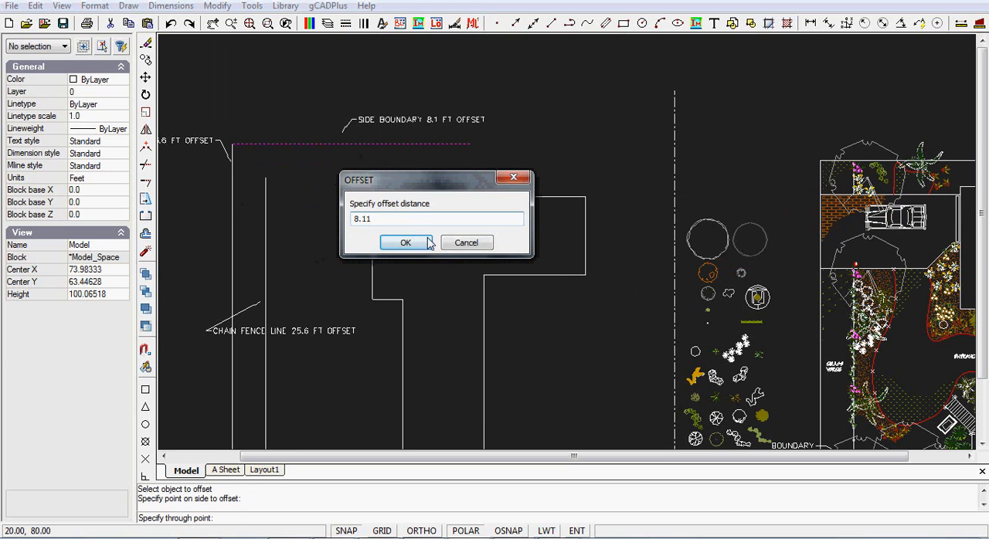
{"action": "left_click", "coordinate": [405, 242]}
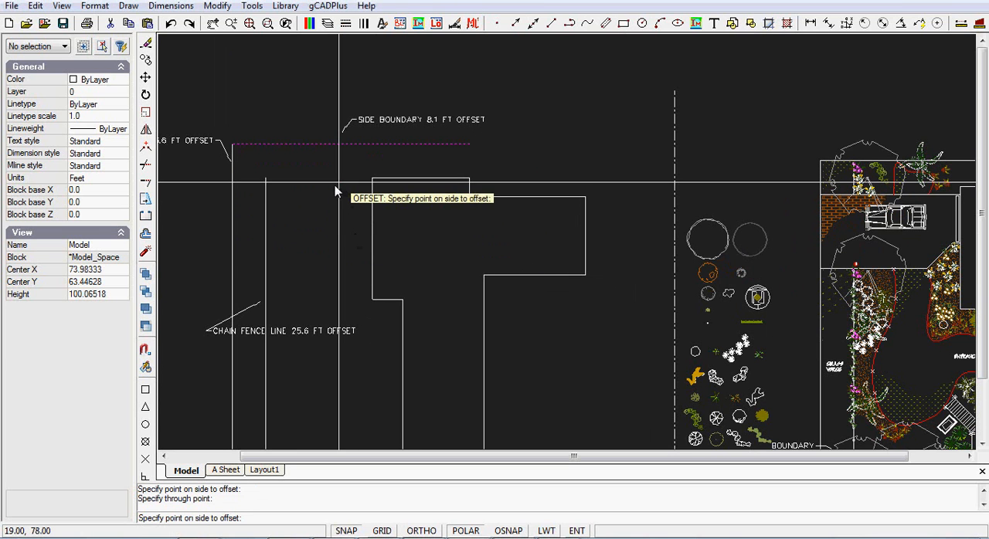
{"action": "left_click", "coordinate": [334, 189]}
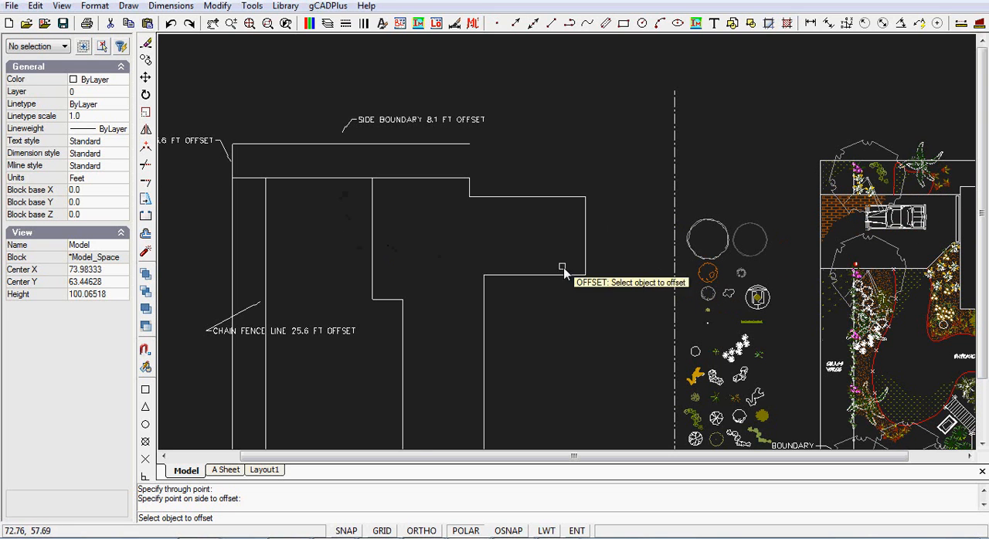
Measure from the upper-left corner of the residence to the side boundary line in the reference plan
{"action": "middle_click_drag", "start_coordinate": [518, 248], "coordinate": [465, 246]}
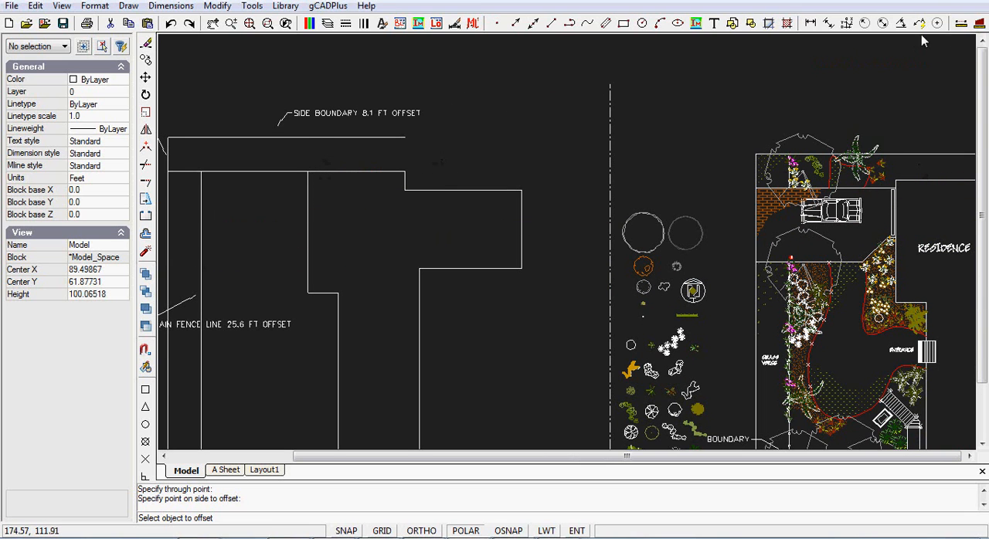
{"action": "left_click", "coordinate": [963, 23]}
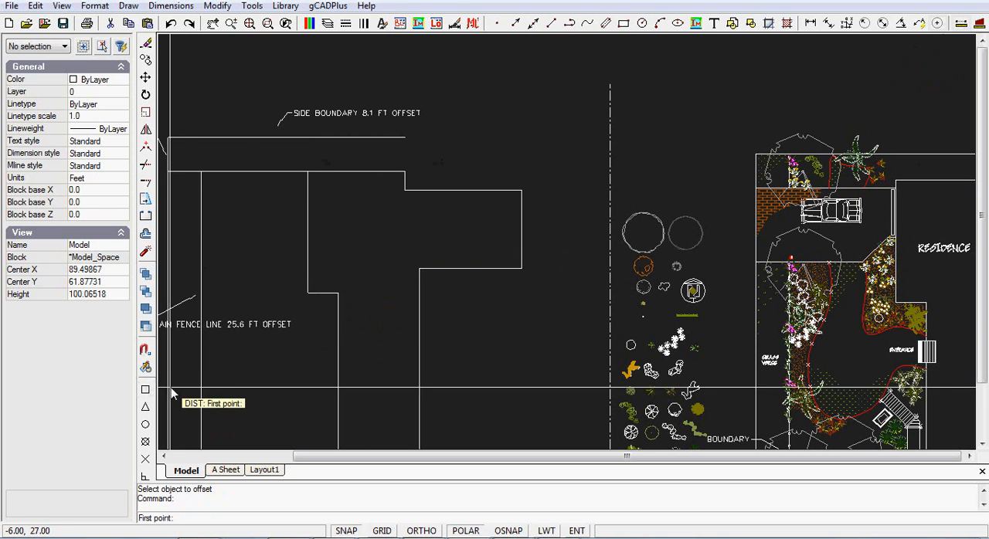
{"action": "left_click", "coordinate": [896, 181]}
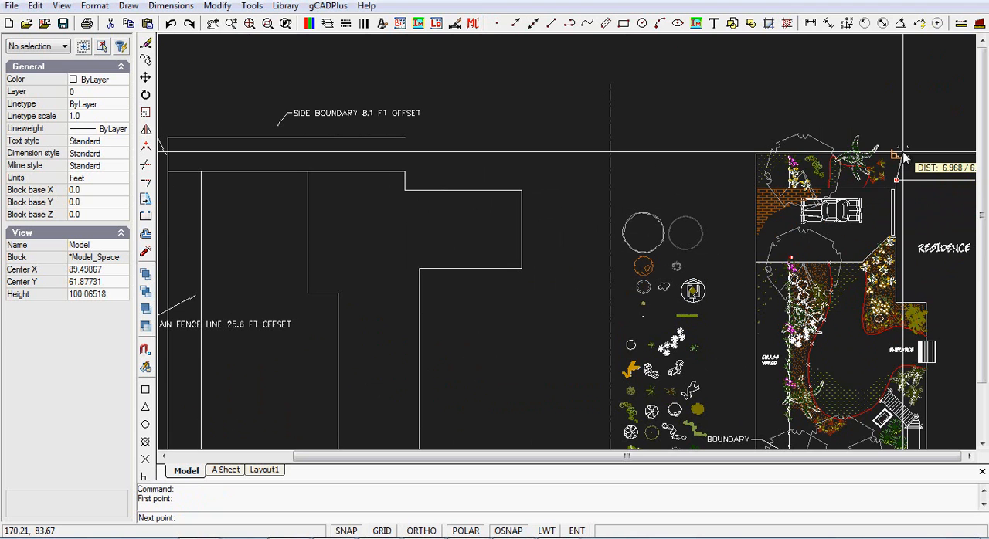
{"action": "key", "text": "Escape"}
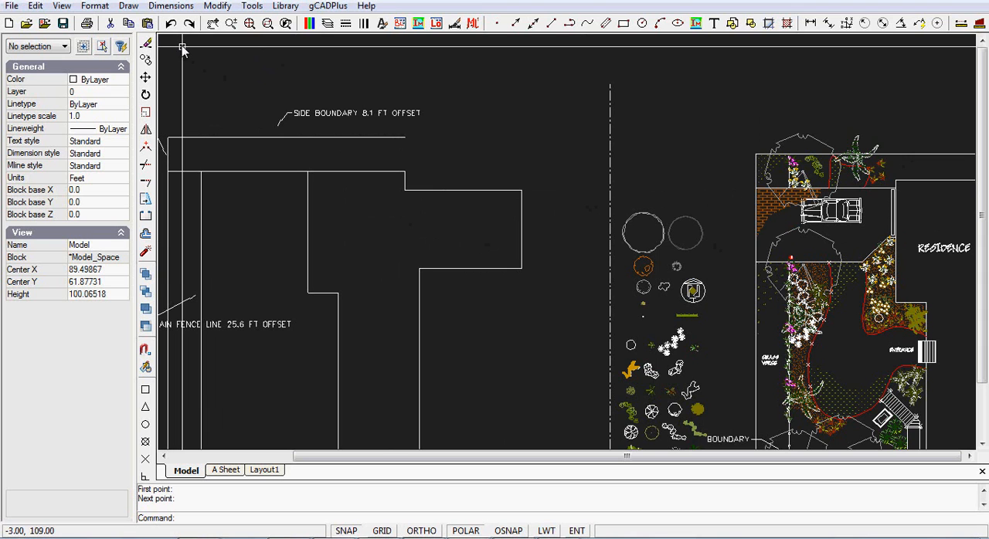
Delete the line offset from the side boundary that runs along the top of the house
{"action": "left_click", "coordinate": [238, 172]}
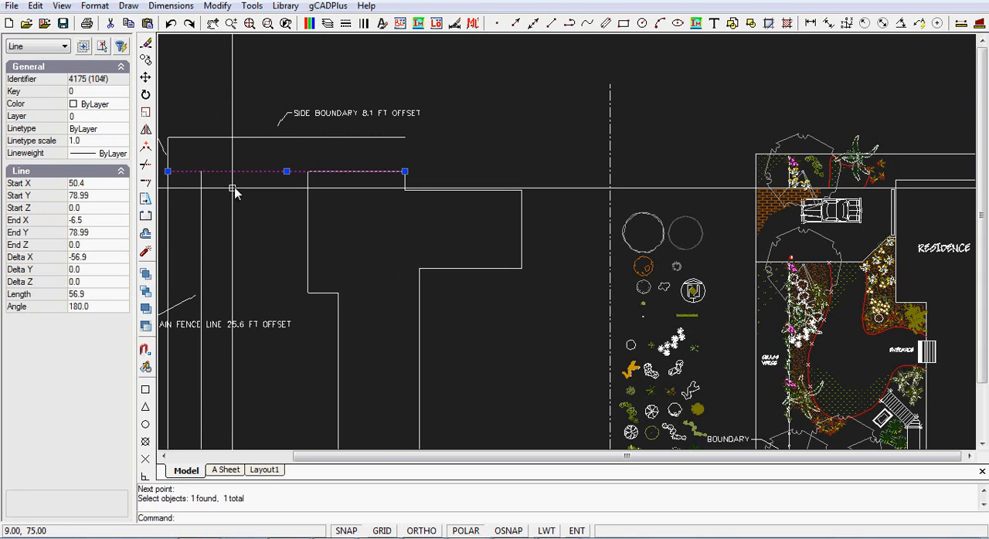
{"action": "key", "text": "Delete"}
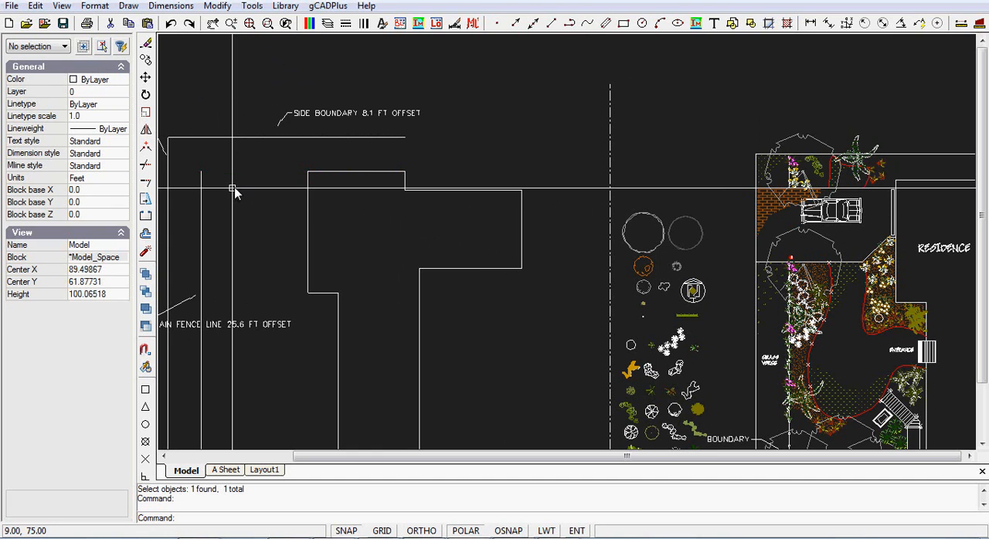
{"action": "left_click", "coordinate": [217, 7]}
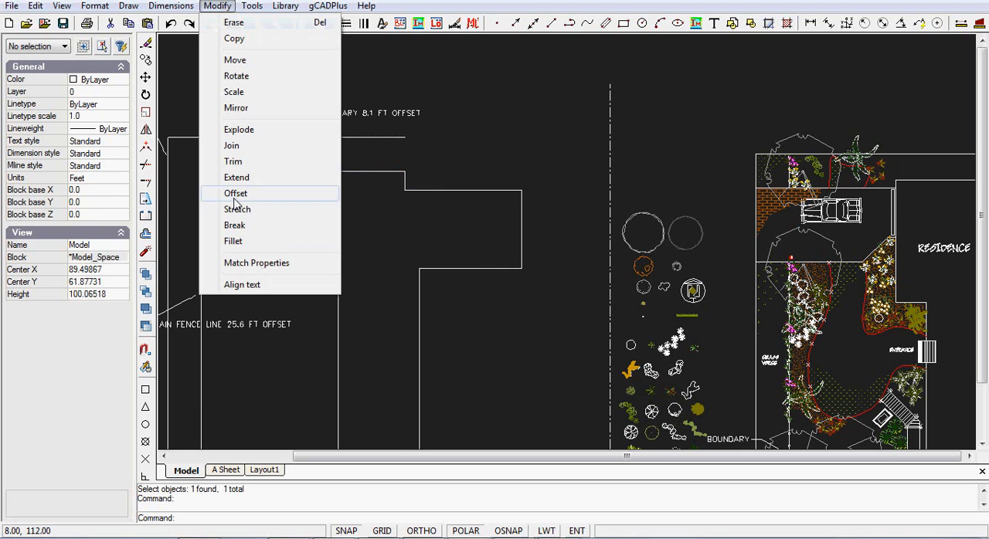
{"action": "left_click", "coordinate": [354, 229]}
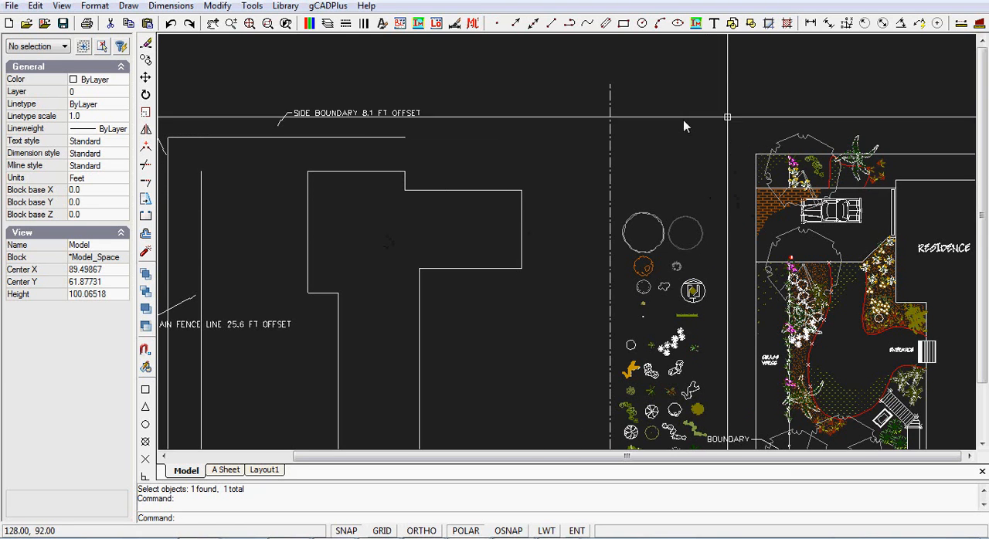
Measure the gap between the residence's upper-left corner and the side boundary in the reference plan again
{"action": "left_click", "coordinate": [961, 24]}
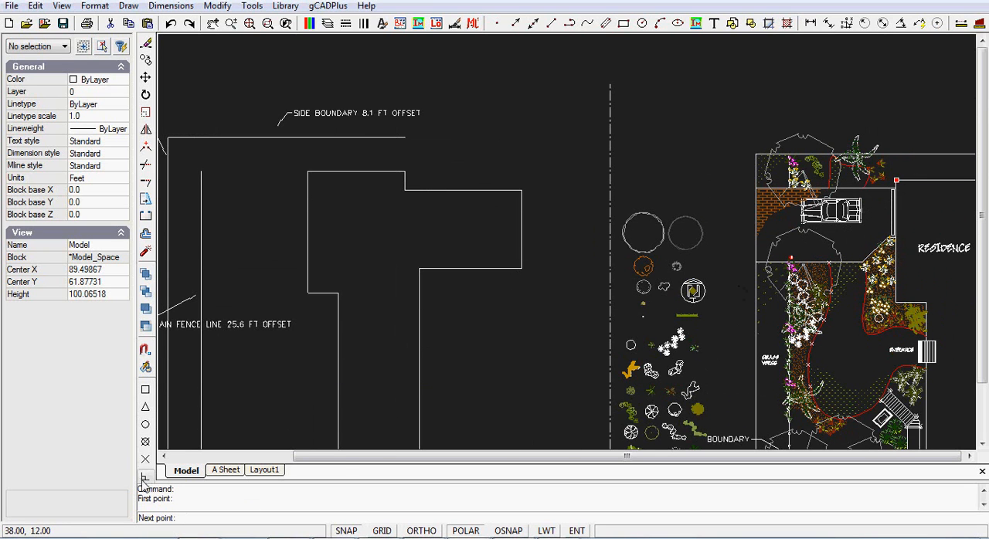
{"action": "left_click", "coordinate": [894, 157]}
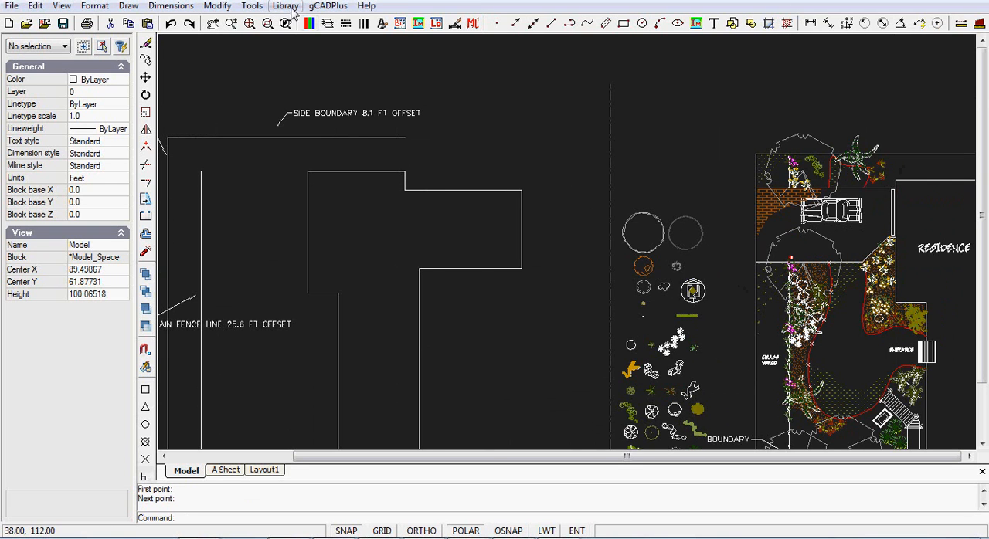
Offset the top edge of the house outline outward by 6.22 ft to form the new side boundary
{"action": "left_click", "coordinate": [218, 6]}
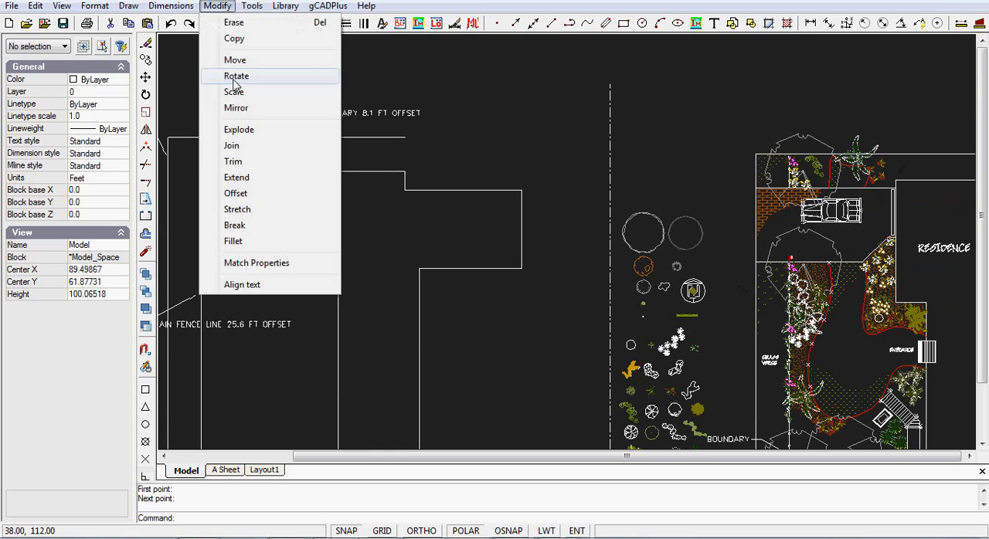
{"action": "left_click", "coordinate": [238, 195]}
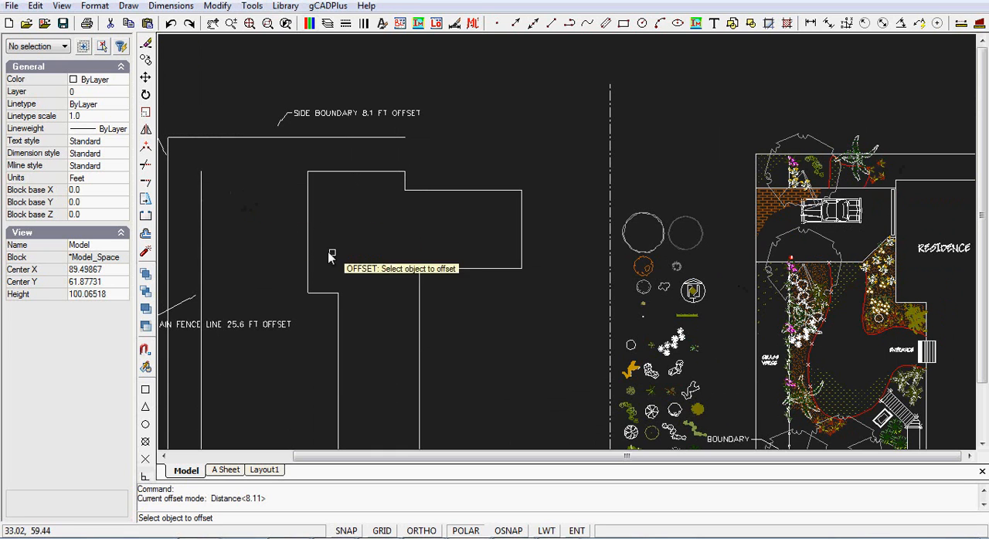
{"action": "left_click", "coordinate": [368, 174]}
{"action": "right_click", "coordinate": [370, 174]}
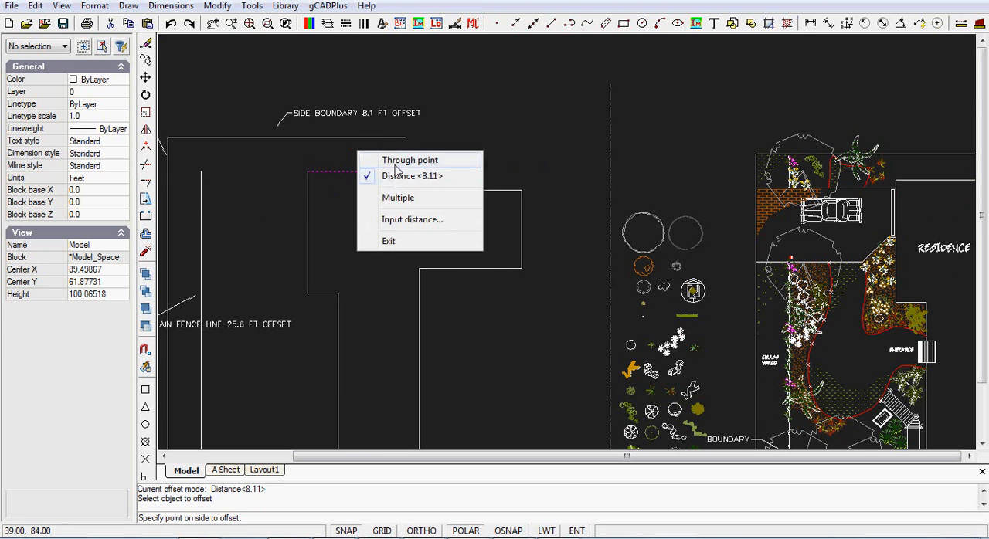
{"action": "left_click", "coordinate": [396, 161]}
{"action": "right_click", "coordinate": [366, 151]}
{"action": "left_click", "coordinate": [404, 176]}
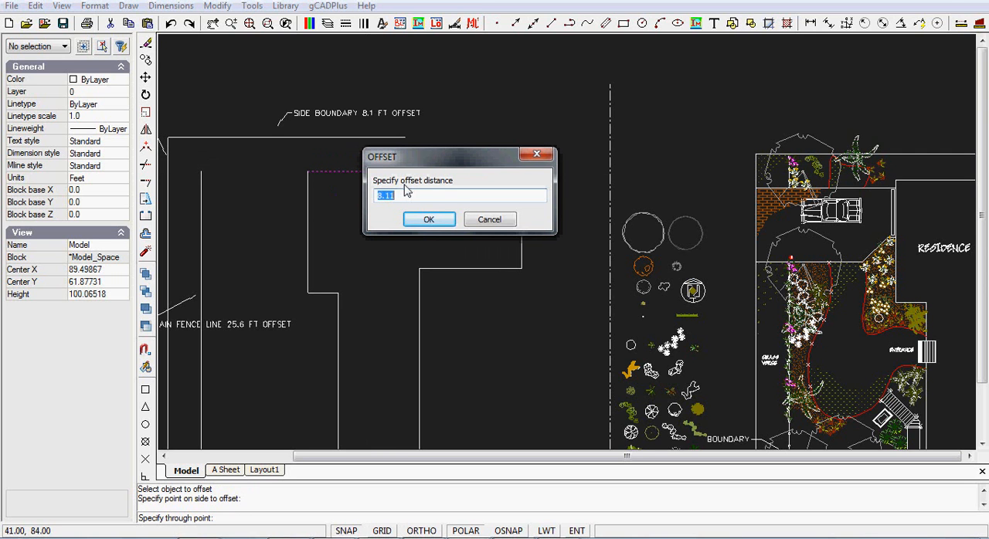
{"action": "type", "text": "6.25"}
{"action": "key", "text": "Return"}
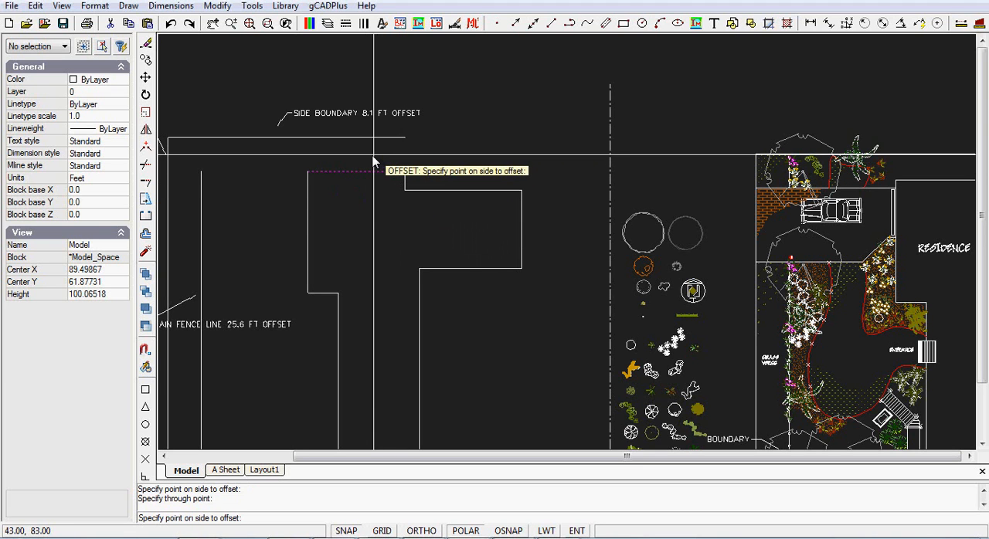
{"action": "left_click", "coordinate": [374, 161]}
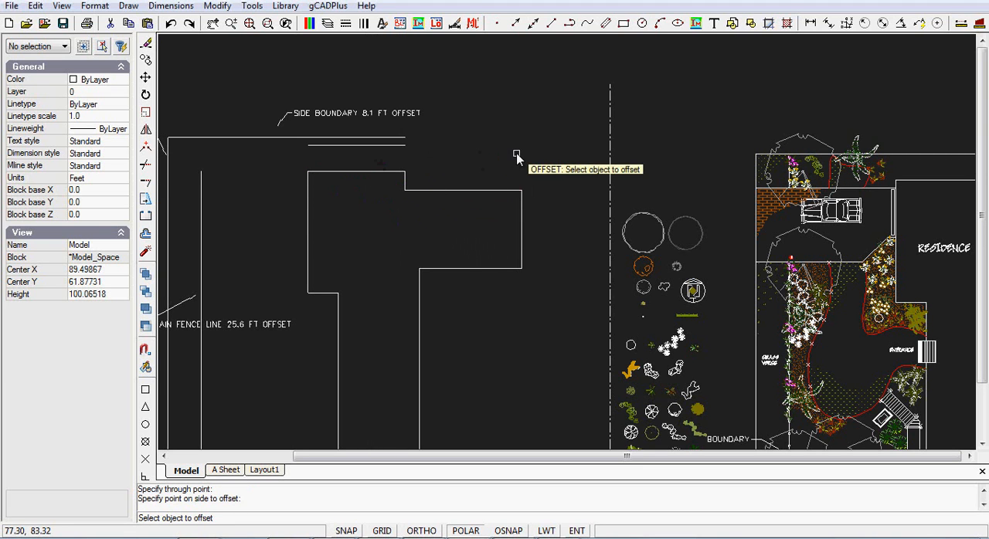
Remove the old side boundary line and extend the new one to the front boundary line
{"action": "left_click", "coordinate": [266, 139]}
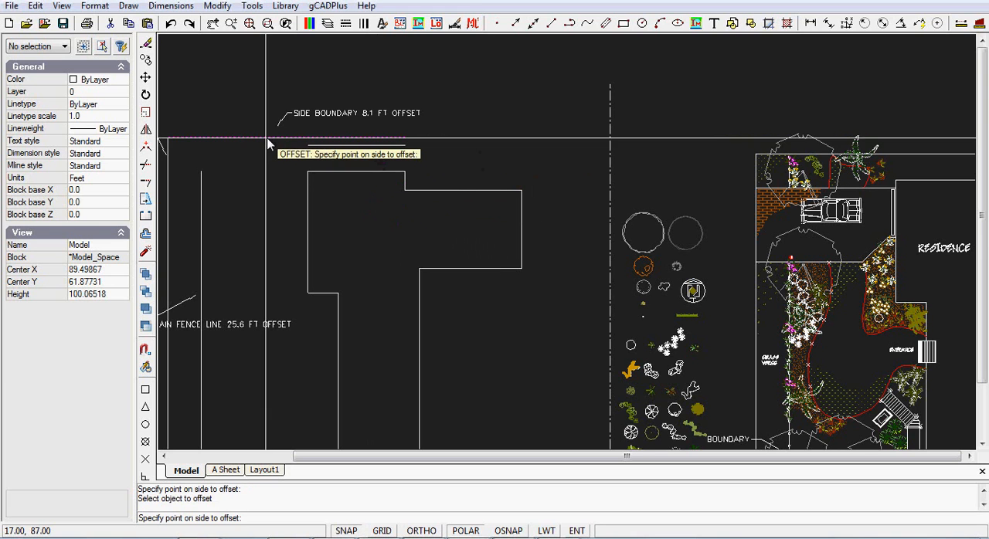
{"action": "key", "text": "Escape"}
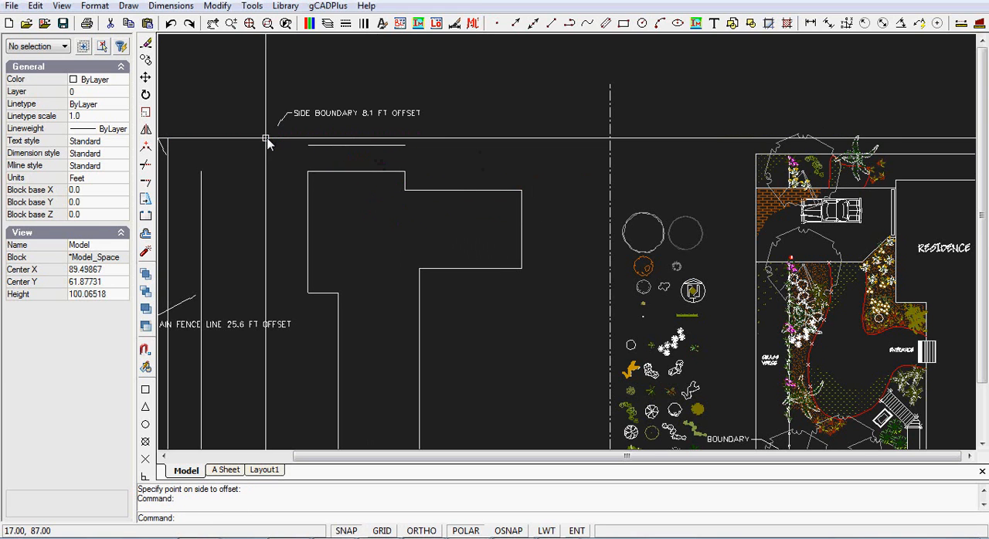
{"action": "left_click", "coordinate": [217, 7]}
{"action": "left_click", "coordinate": [239, 178]}
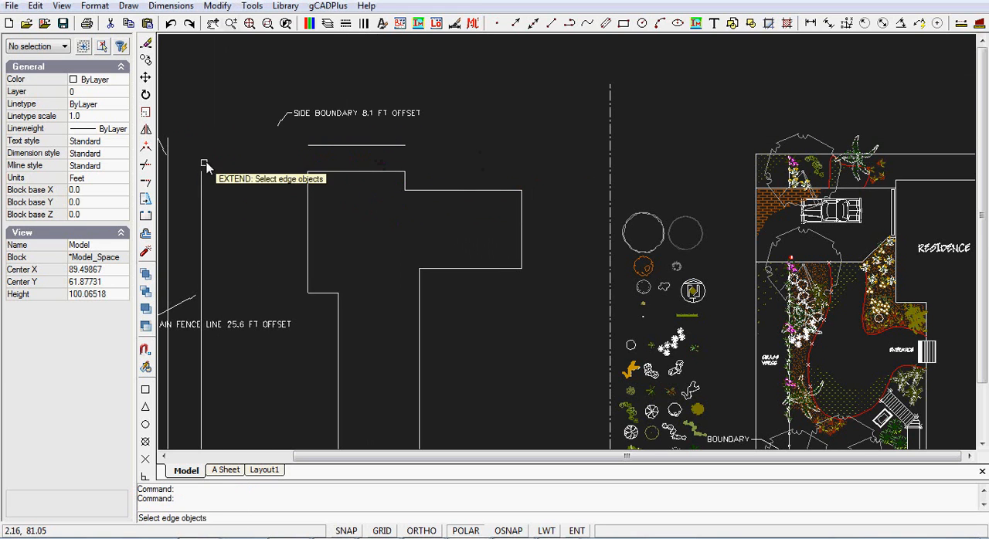
{"action": "left_click", "coordinate": [169, 186]}
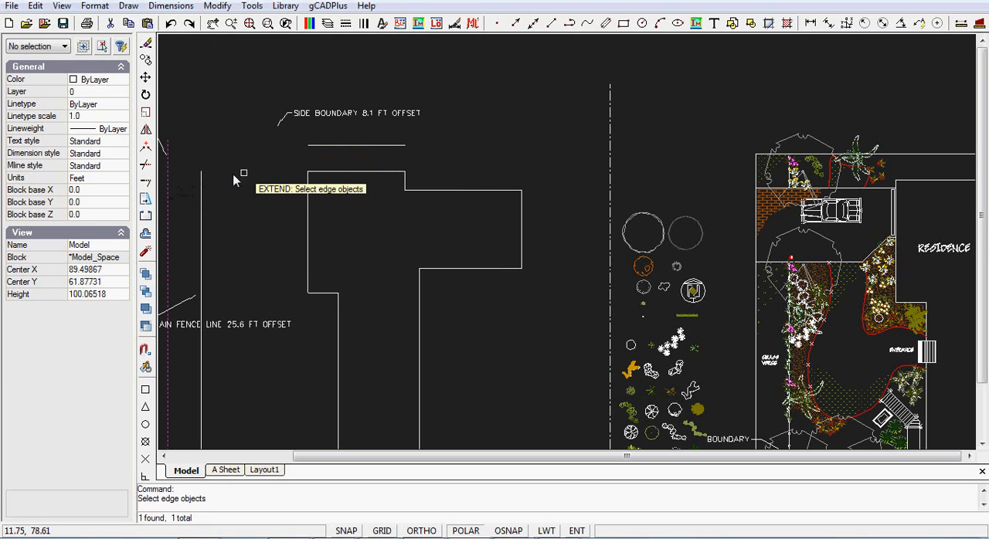
{"action": "key", "text": "Return"}
{"action": "left_click", "coordinate": [329, 144]}
{"action": "key", "text": "Return"}
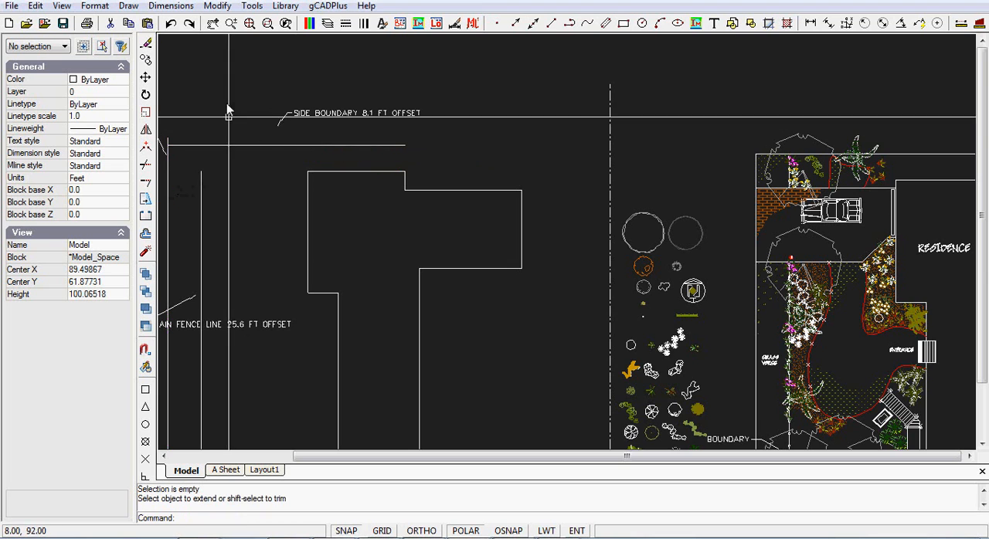
Trim the end of the front boundary line that projects above the new side boundary
{"action": "middle_click_drag", "start_coordinate": [221, 155], "coordinate": [410, 160]}
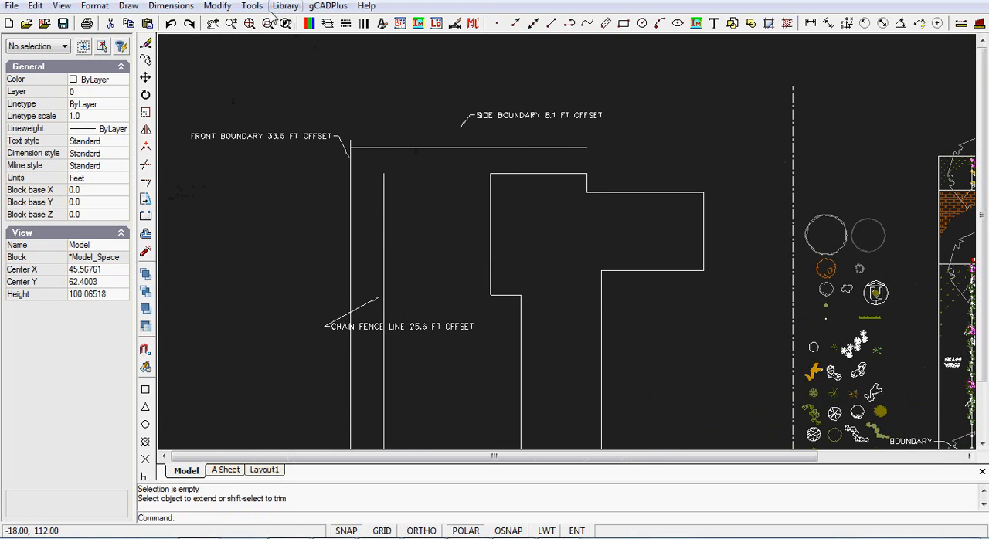
{"action": "left_click", "coordinate": [217, 6]}
{"action": "left_click", "coordinate": [244, 164]}
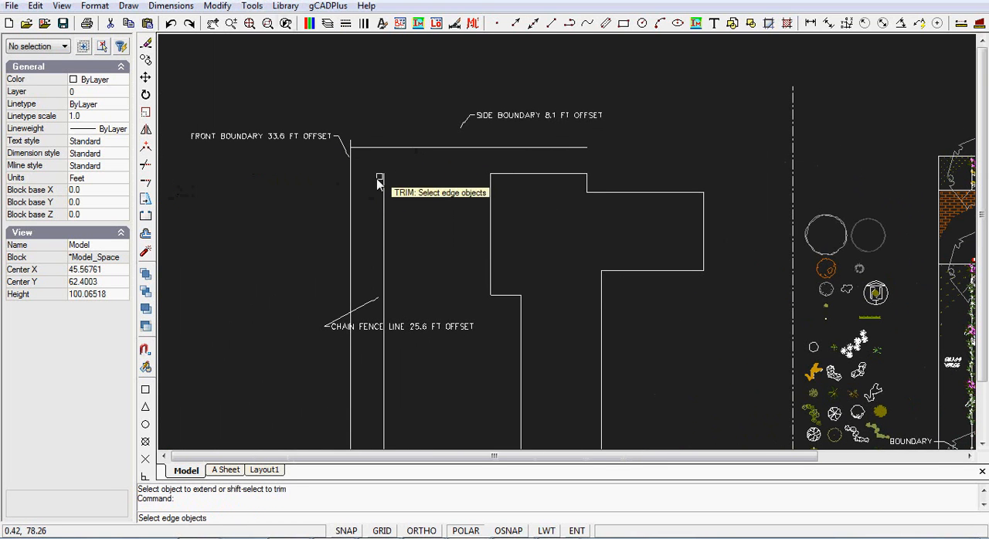
{"action": "left_click", "coordinate": [378, 148]}
{"action": "key", "text": "Return"}
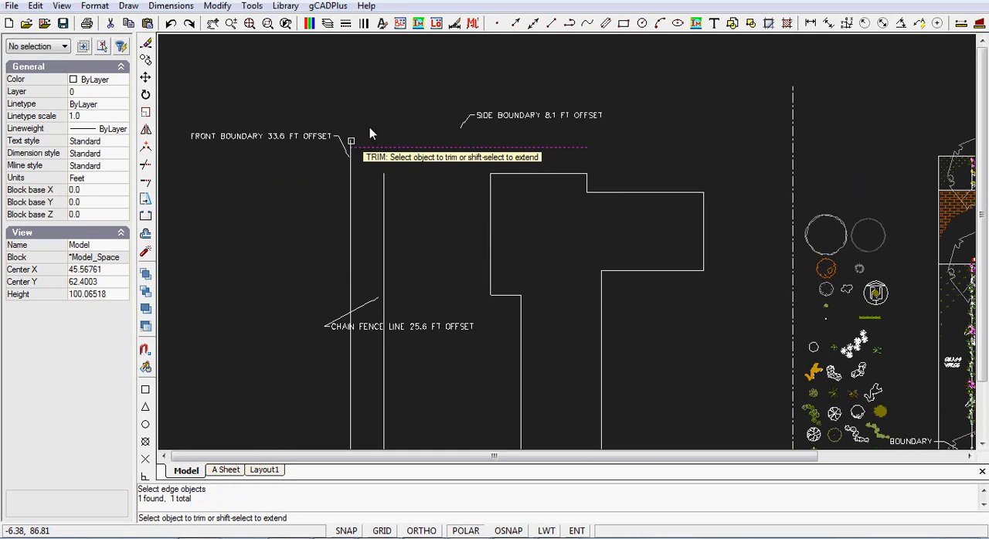
{"action": "right_click", "coordinate": [371, 120]}
Measure from the reference plan's upper boundary corner to the top edge of the brick driveway
{"action": "mouse_move", "coordinate": [498, 187]}
{"action": "middle_mouse_down"}
{"action": "mouse_move", "coordinate": [477, 163]}
{"action": "mouse_move", "coordinate": [419, 150]}
{"action": "middle_mouse_up"}
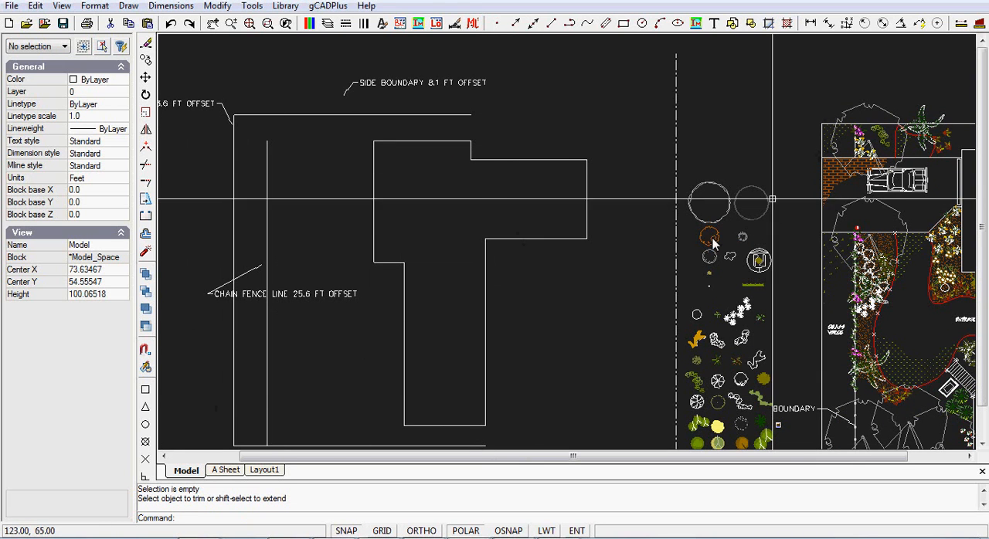
{"action": "left_click", "coordinate": [961, 24]}
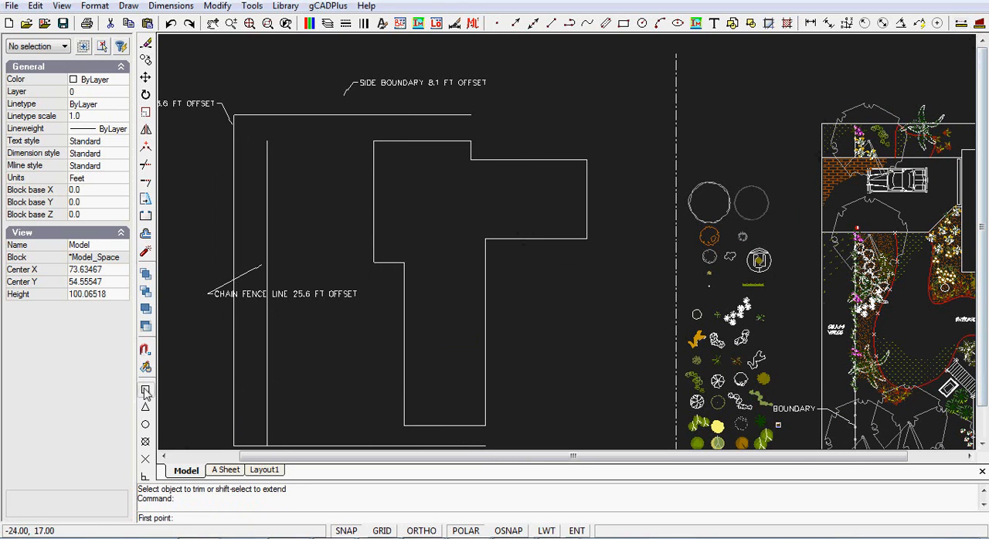
{"action": "left_click", "coordinate": [822, 124]}
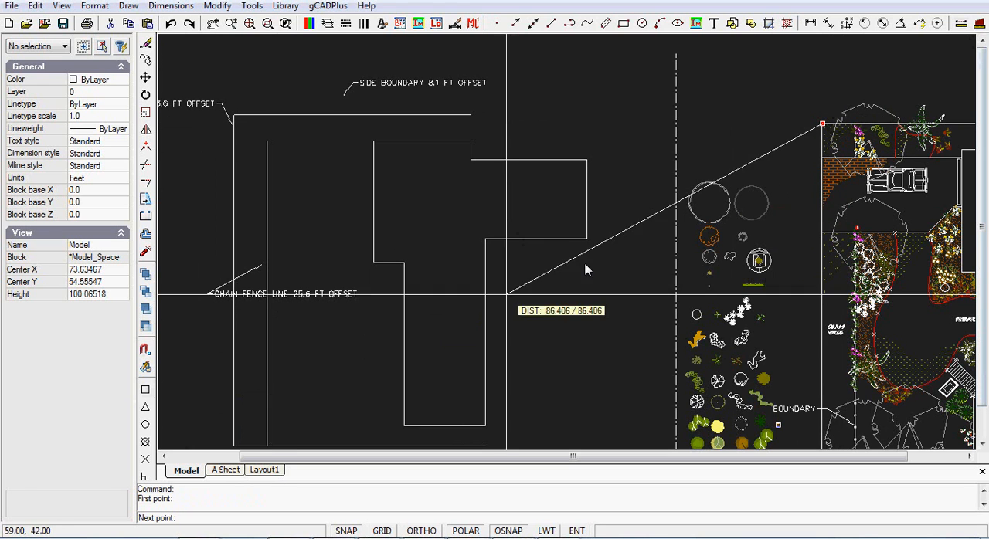
{"action": "left_click", "coordinate": [145, 390]}
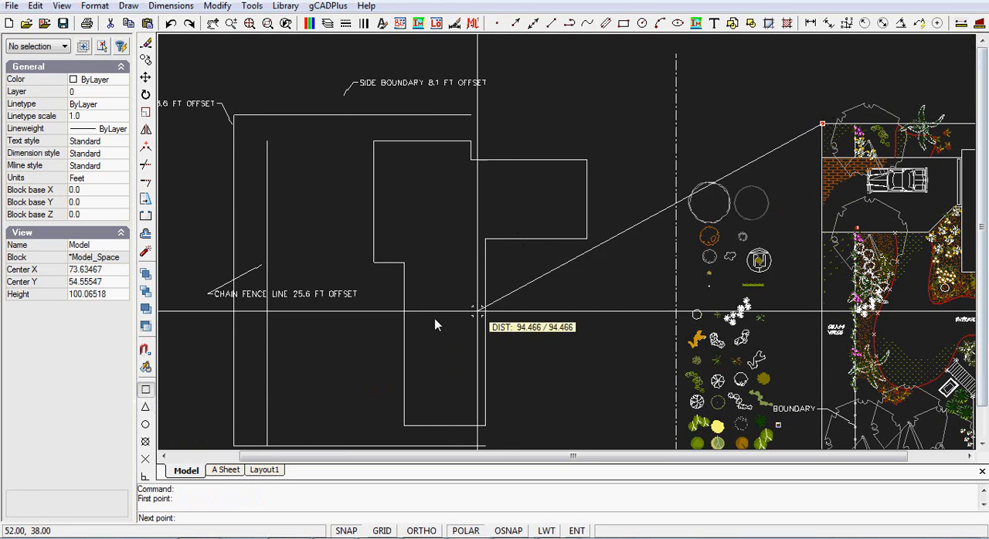
{"action": "left_click", "coordinate": [823, 158]}
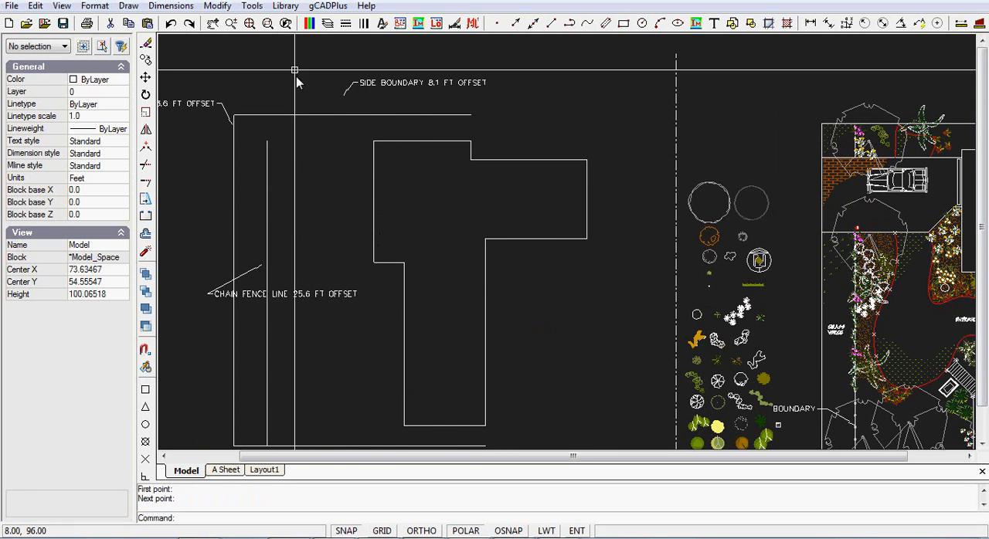
Offset the new side boundary line by 8.11 ft towards the house for the driveway's upper edge
{"action": "left_click", "coordinate": [220, 7]}
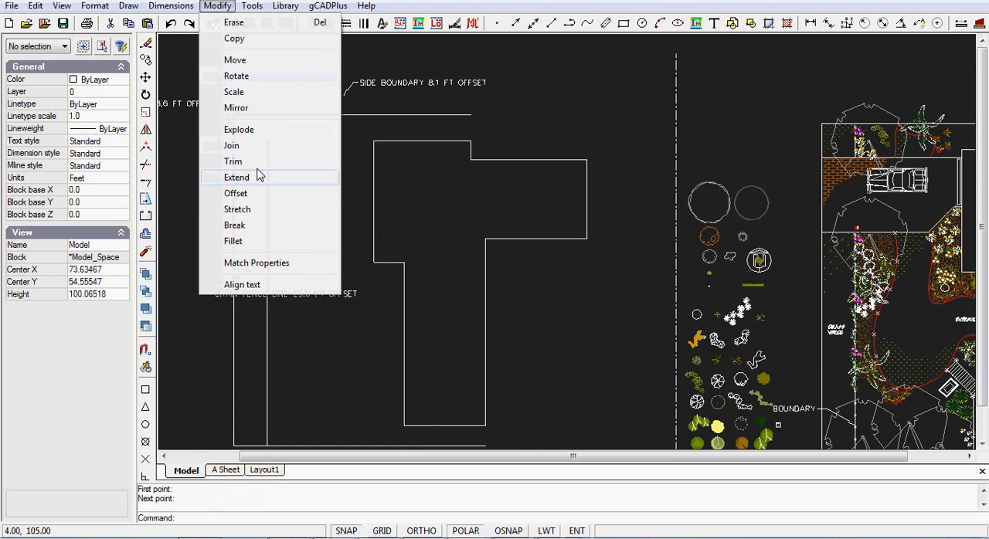
{"action": "left_click", "coordinate": [239, 193]}
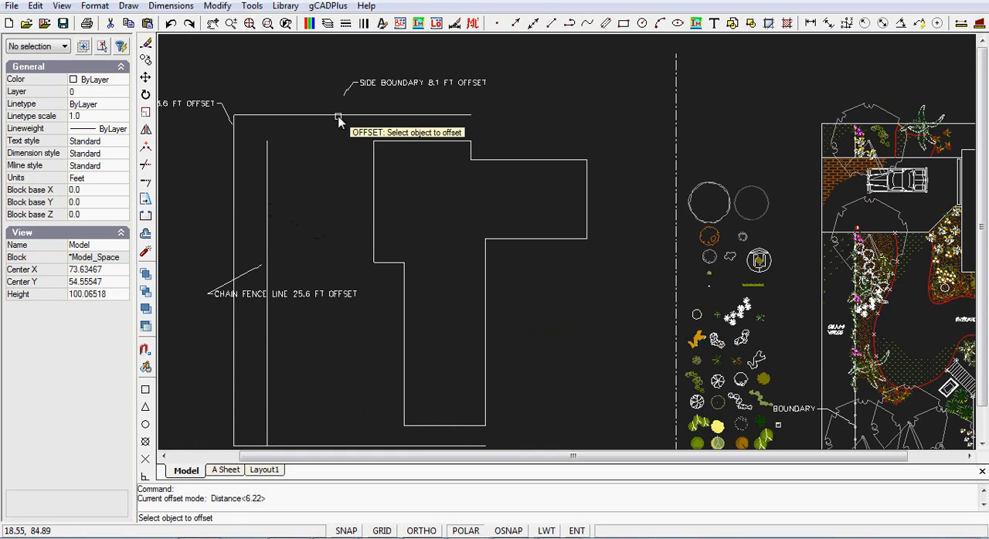
{"action": "left_click", "coordinate": [334, 115]}
{"action": "right_click", "coordinate": [328, 148]}
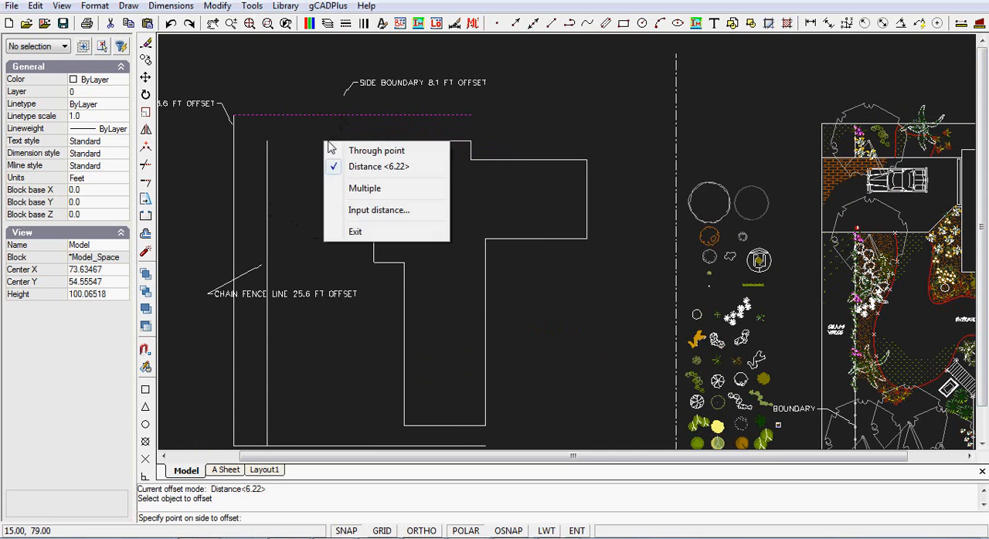
{"action": "left_click", "coordinate": [374, 151]}
{"action": "right_click", "coordinate": [342, 165]}
{"action": "left_click", "coordinate": [389, 187]}
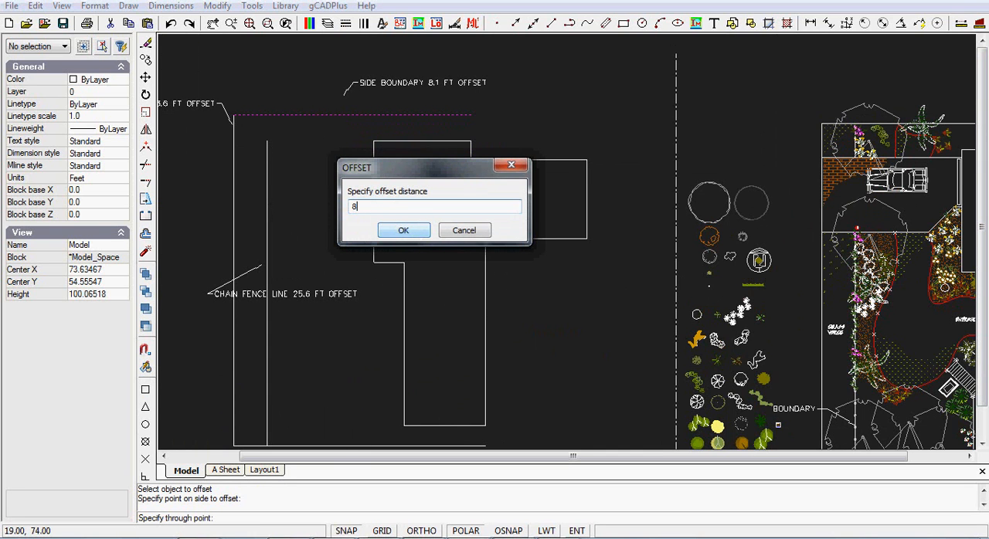
{"action": "left_click", "coordinate": [403, 230]}
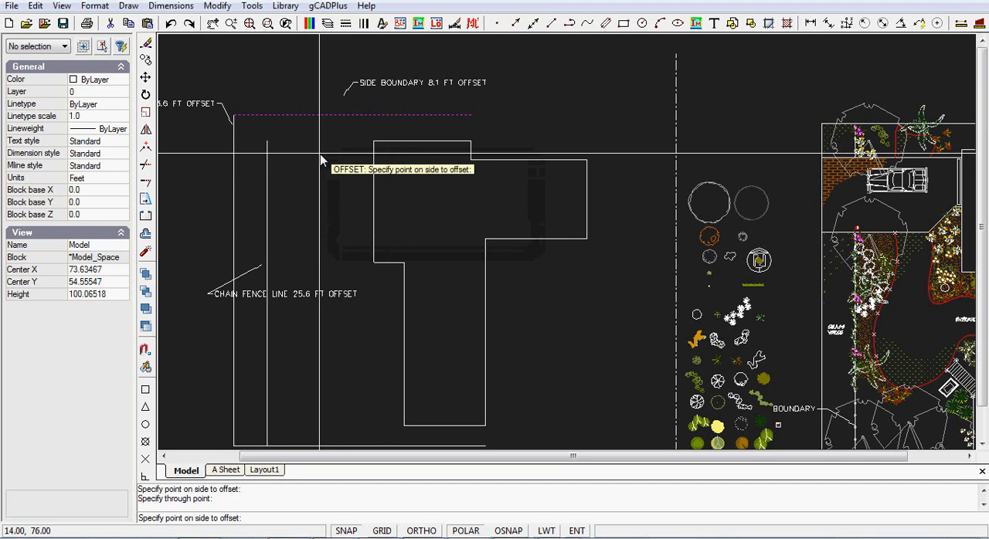
{"action": "left_click", "coordinate": [334, 188]}
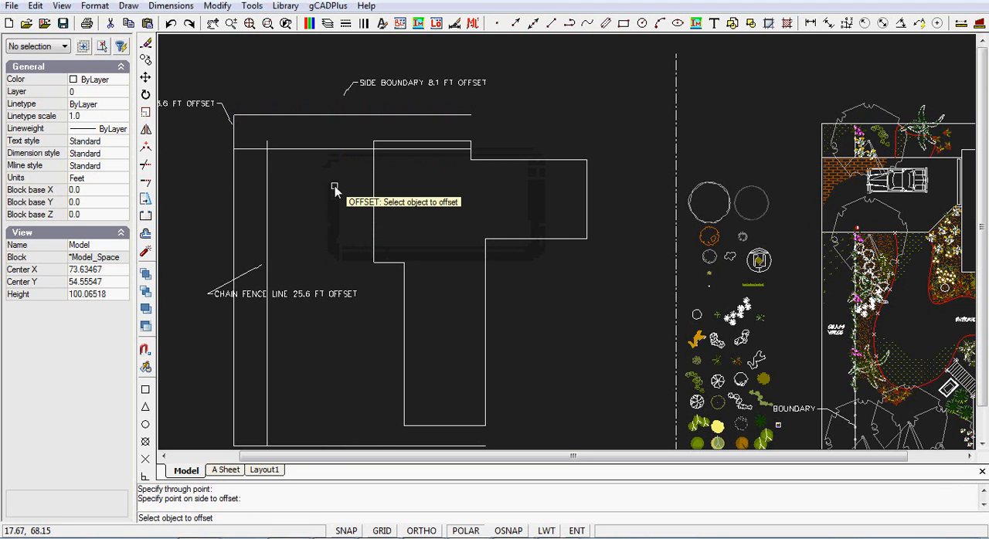
Trim the driveway's upper edge line at the front wall of the house, removing the part inside the outline
{"action": "left_click", "coordinate": [219, 7]}
{"action": "left_click", "coordinate": [243, 162]}
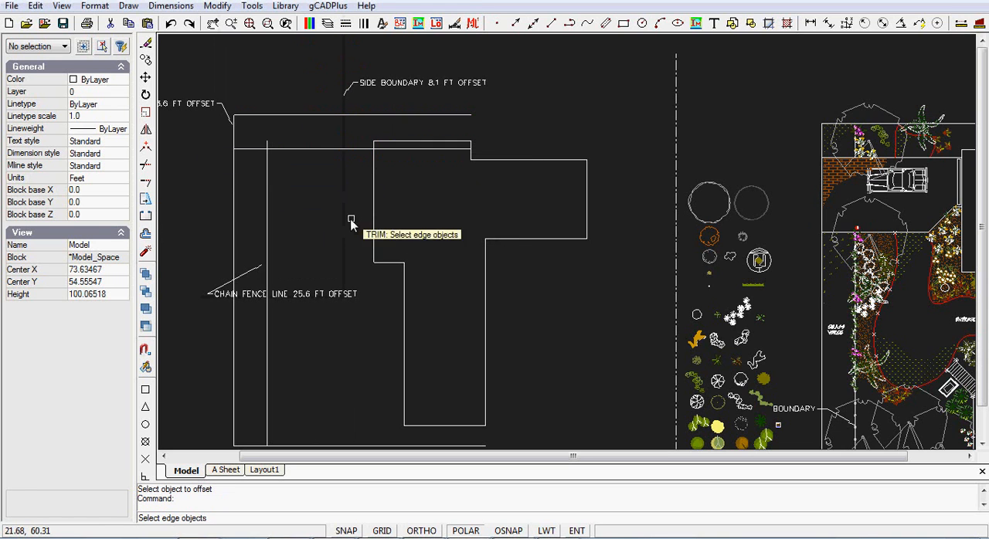
{"action": "left_click", "coordinate": [374, 190]}
{"action": "key", "text": "Return"}
{"action": "left_click", "coordinate": [391, 150]}
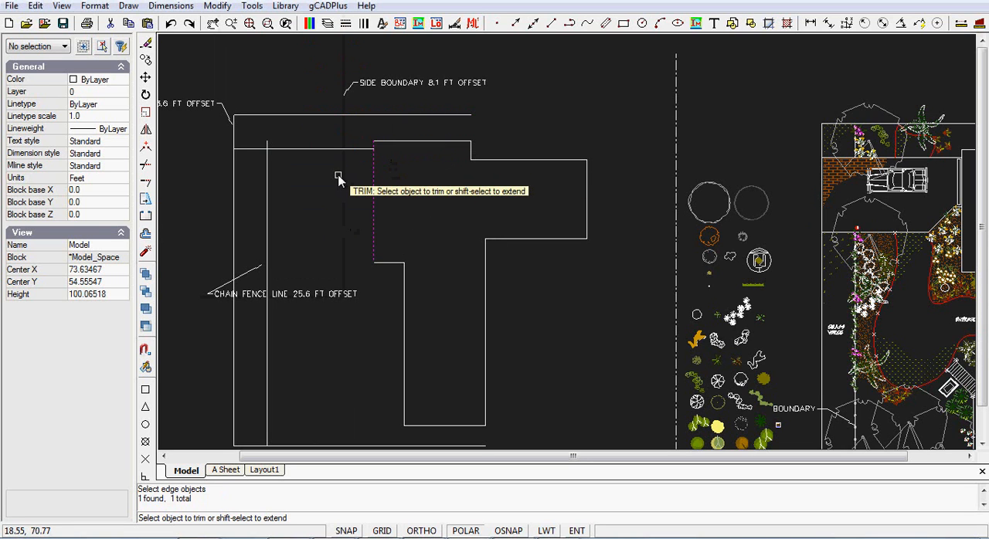
{"action": "key", "text": "Return"}
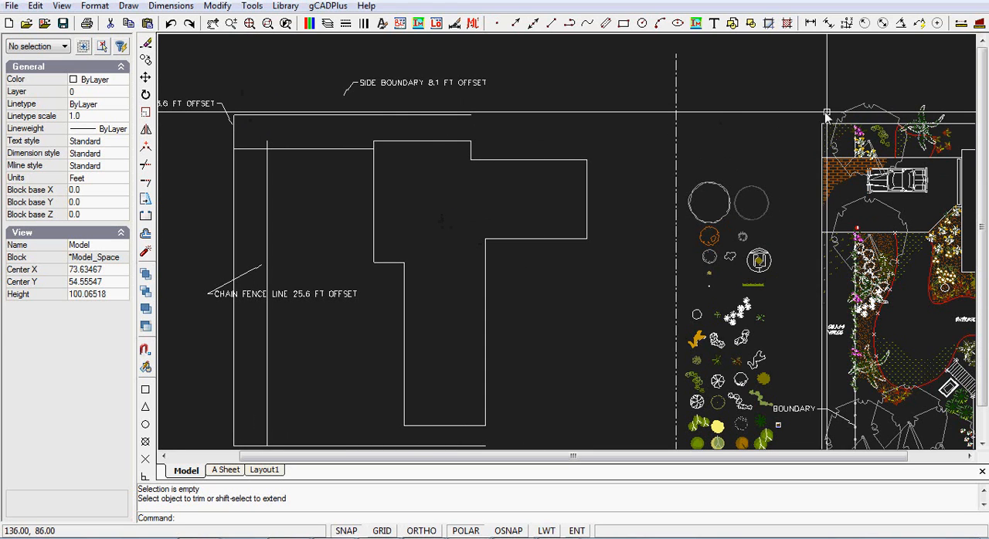
Measure the driveway's width along the front boundary in the reference plan
{"action": "left_click", "coordinate": [961, 23]}
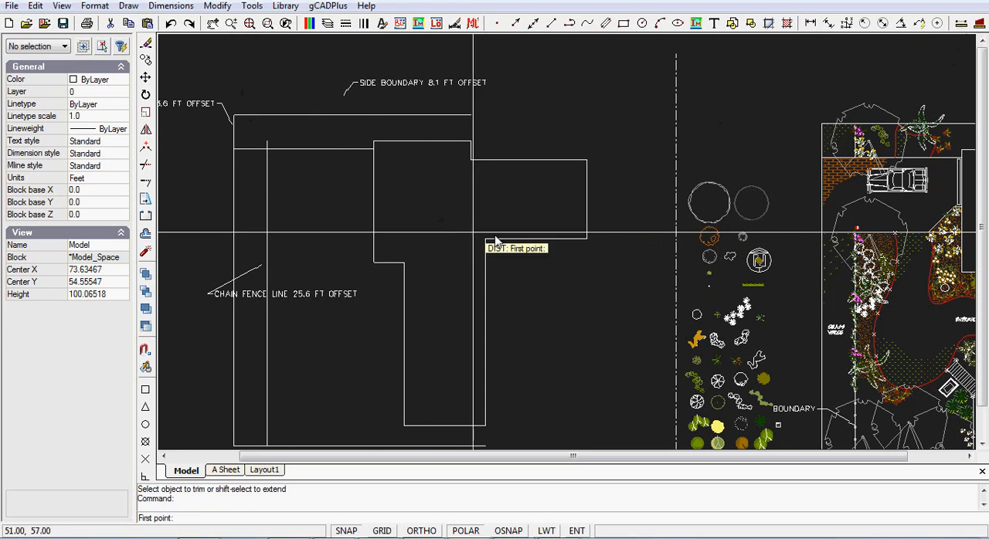
{"action": "left_click", "coordinate": [822, 158]}
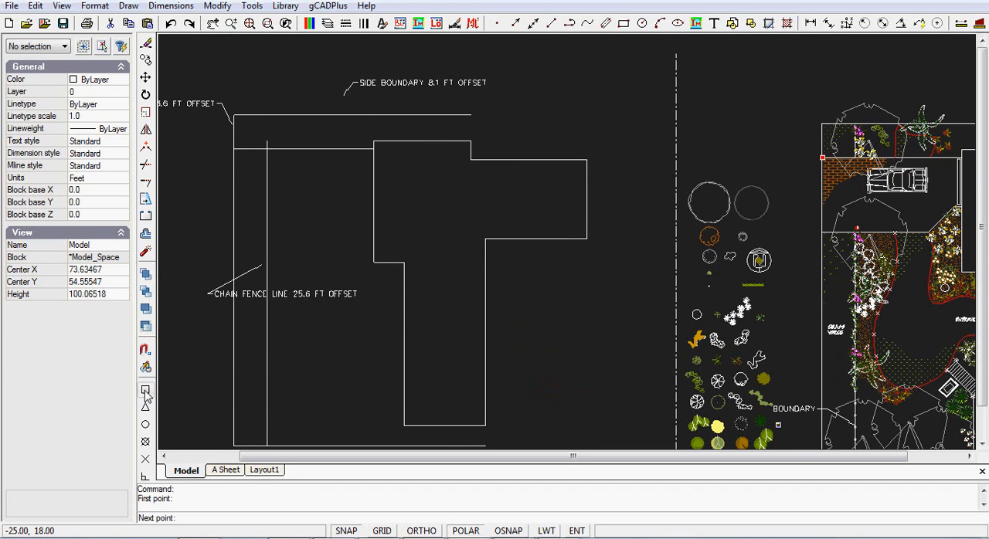
{"action": "left_click", "coordinate": [822, 232]}
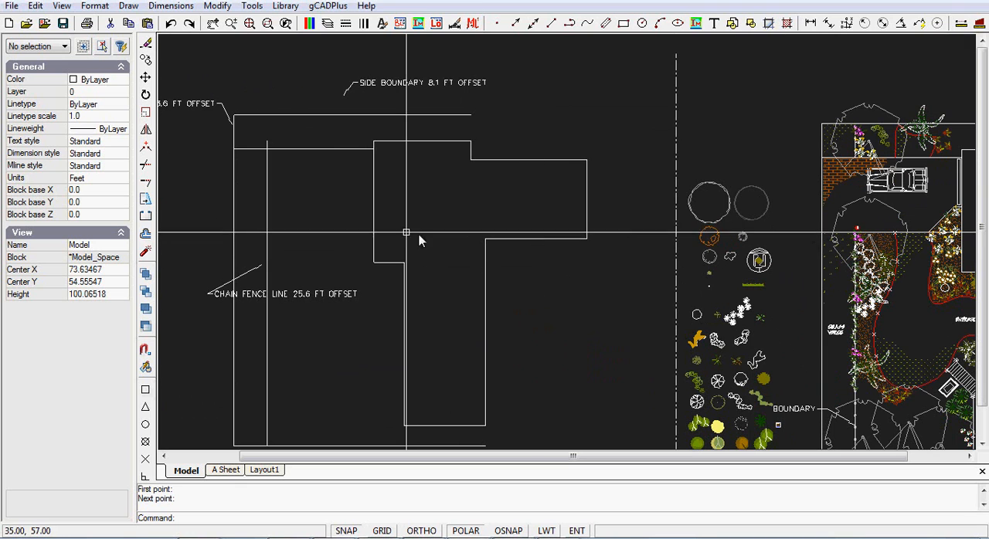
Try to offset the driveway's upper edge line with the Through point option and a value of 18
{"action": "left_click", "coordinate": [218, 6]}
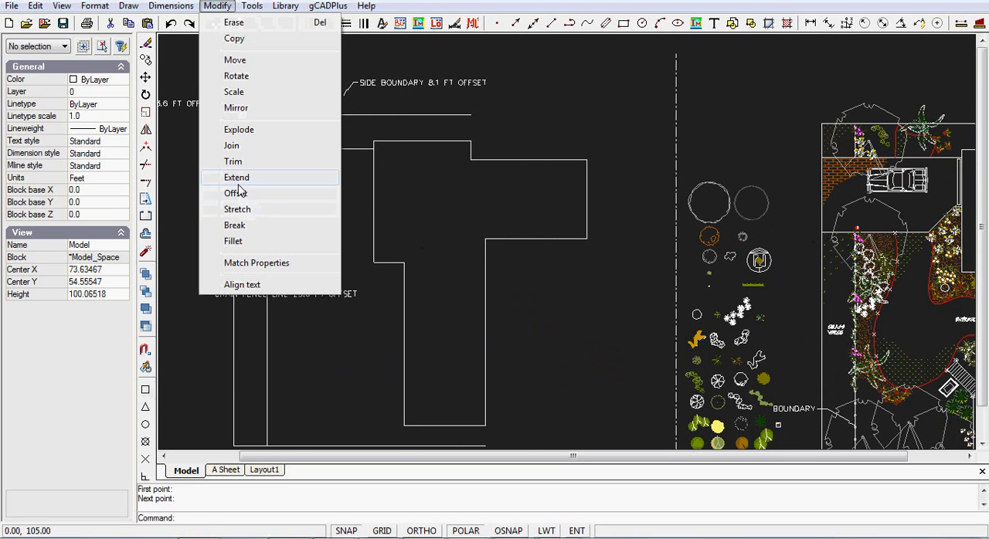
{"action": "left_click", "coordinate": [236, 193]}
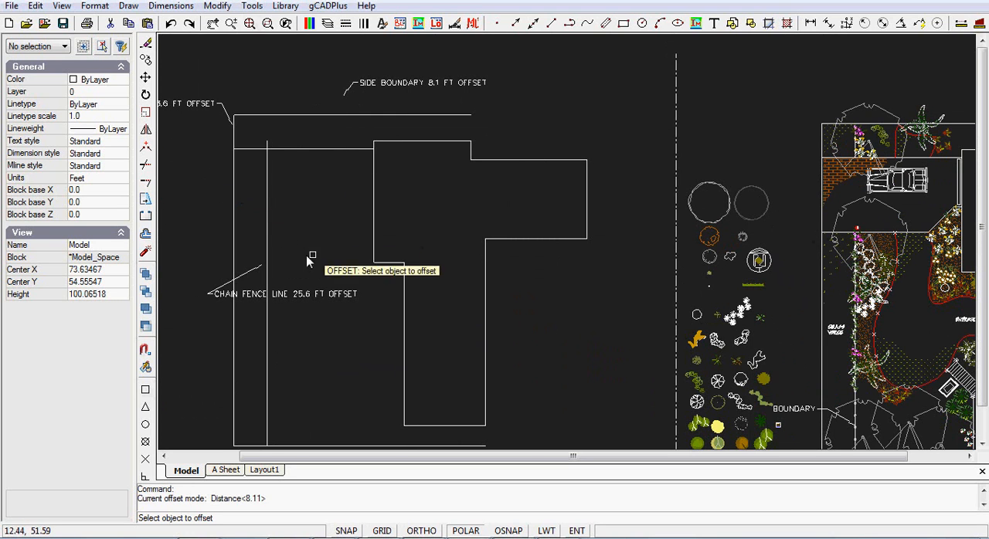
{"action": "left_click", "coordinate": [316, 149]}
{"action": "right_click", "coordinate": [314, 171]}
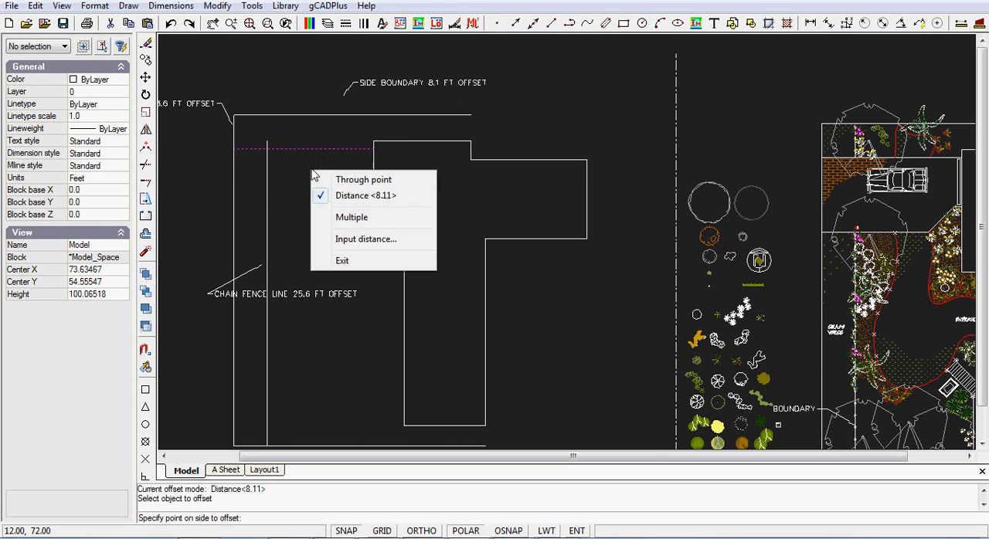
{"action": "left_click", "coordinate": [360, 181]}
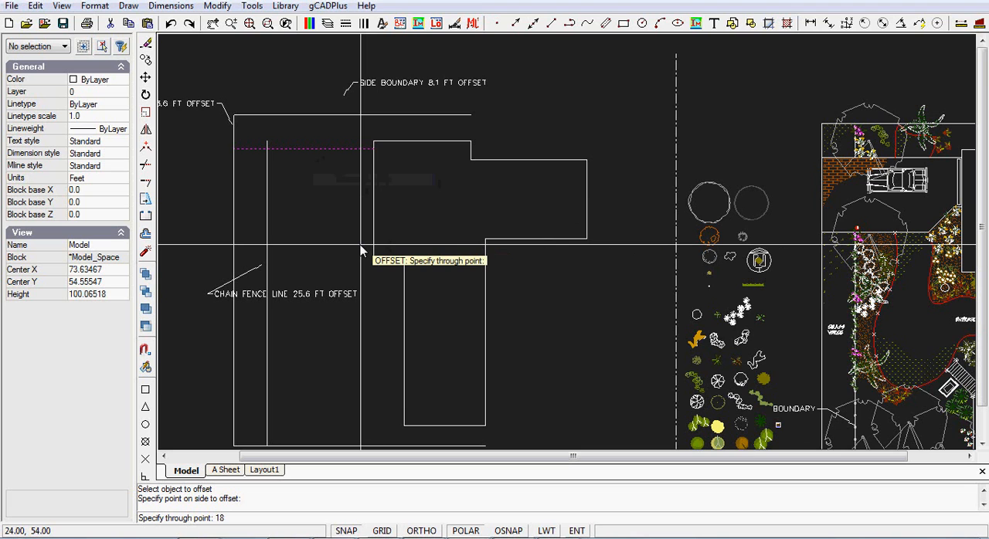
{"action": "key", "text": "Return"}
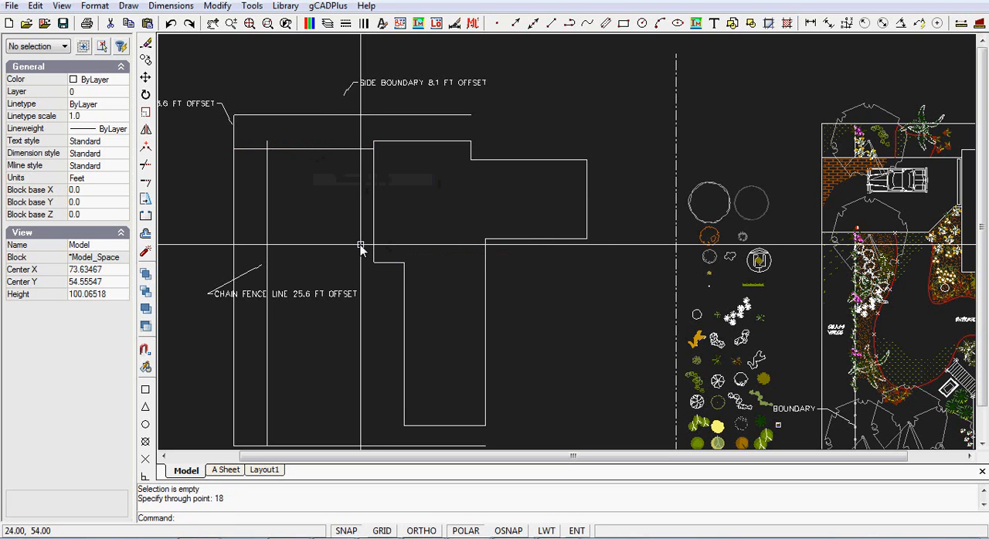
Offset the driveway's upper edge line downwards by a distance of 18 ft for the driveway's lower edge
{"action": "right_click", "coordinate": [331, 185]}
{"action": "left_click", "coordinate": [362, 192]}
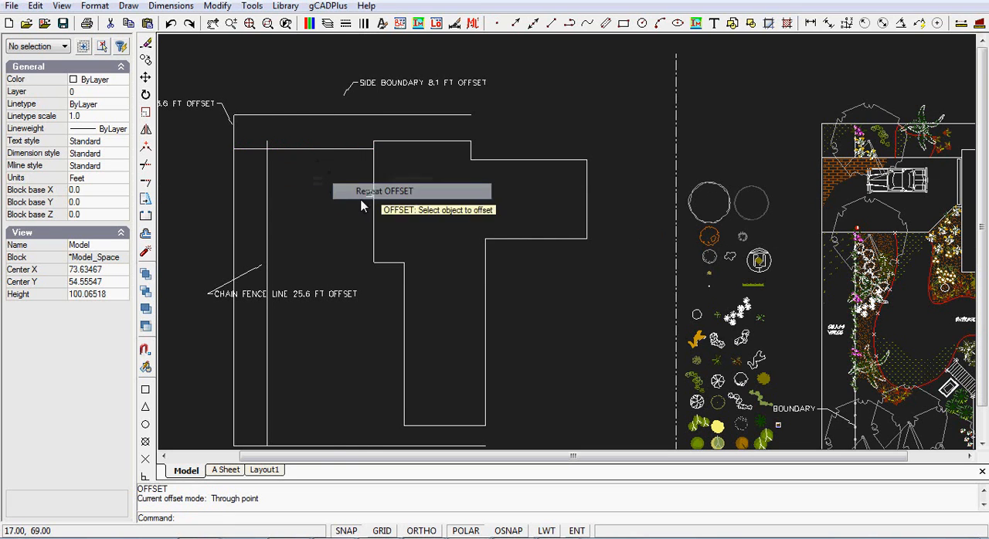
{"action": "left_click", "coordinate": [329, 150]}
{"action": "right_click", "coordinate": [329, 173]}
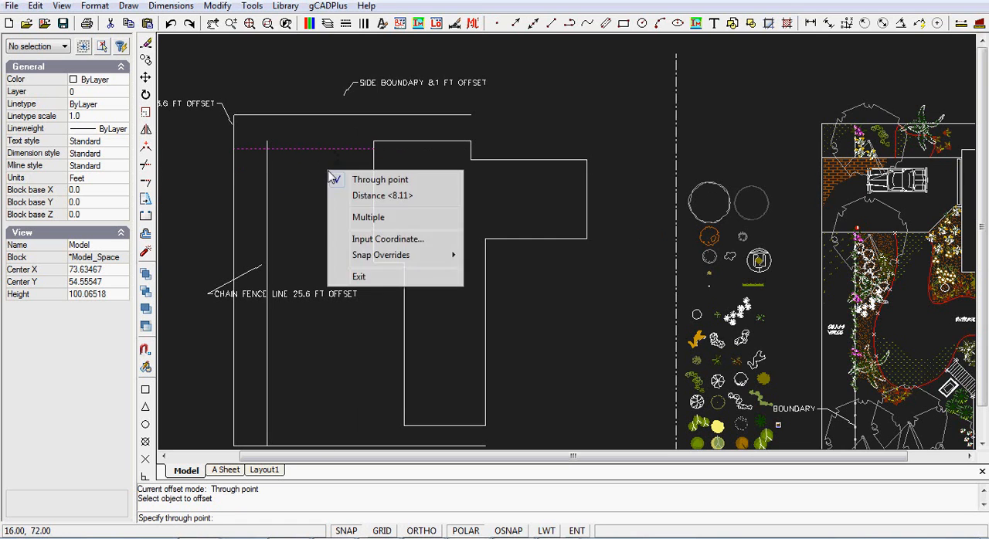
{"action": "left_click", "coordinate": [382, 199]}
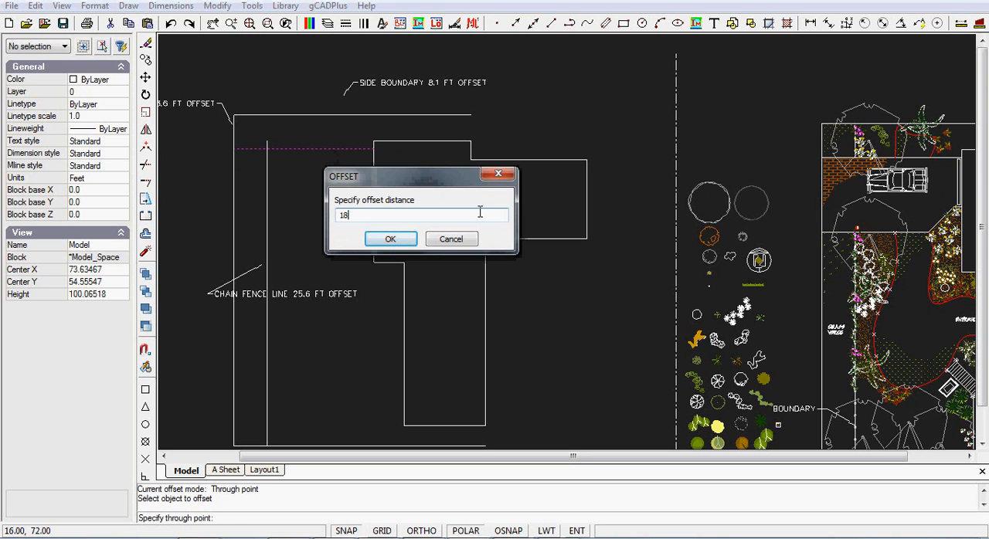
{"action": "left_click", "coordinate": [390, 239]}
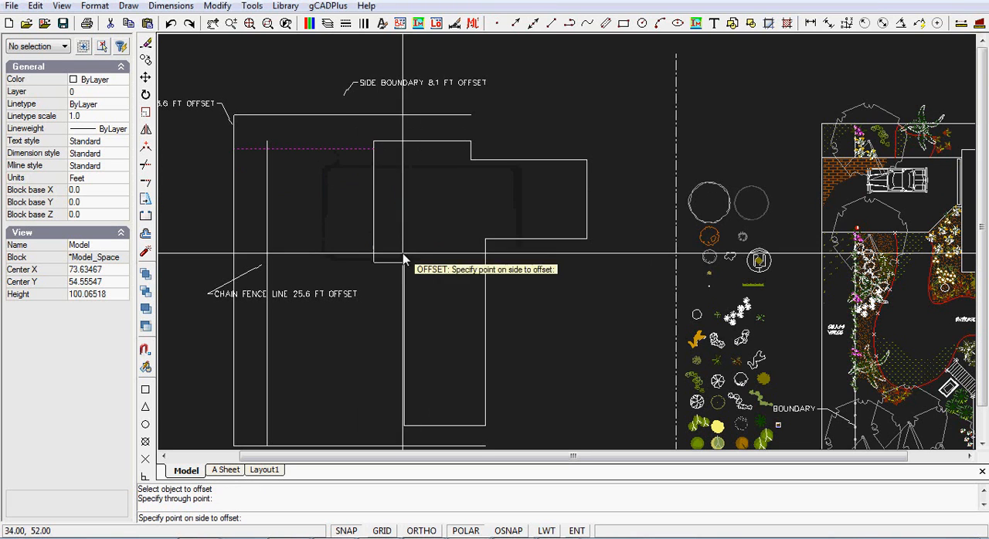
{"action": "left_click", "coordinate": [343, 230]}
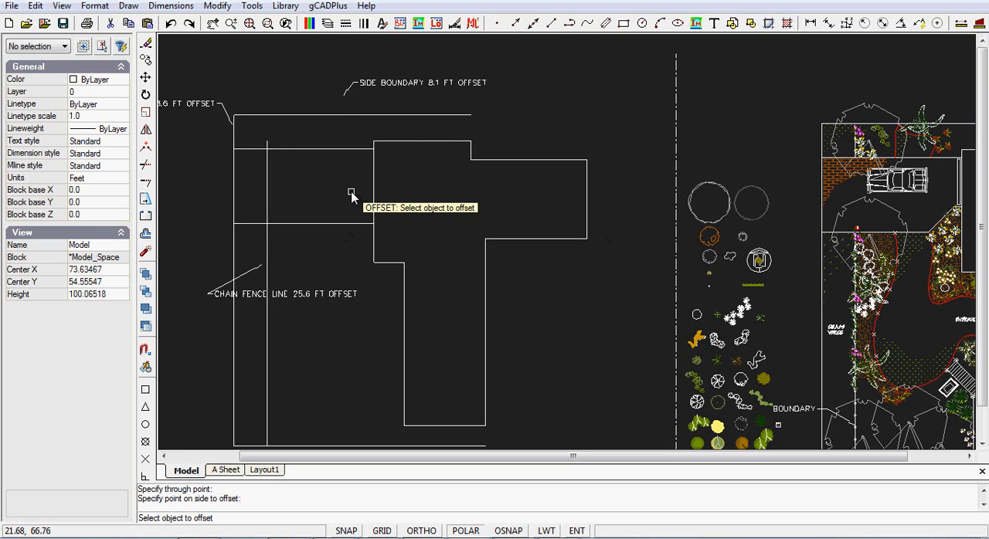
{"action": "key", "text": "Return"}
Trim the chain fence line at the driveway's lower edge, removing the part above it
{"action": "left_click", "coordinate": [217, 5]}
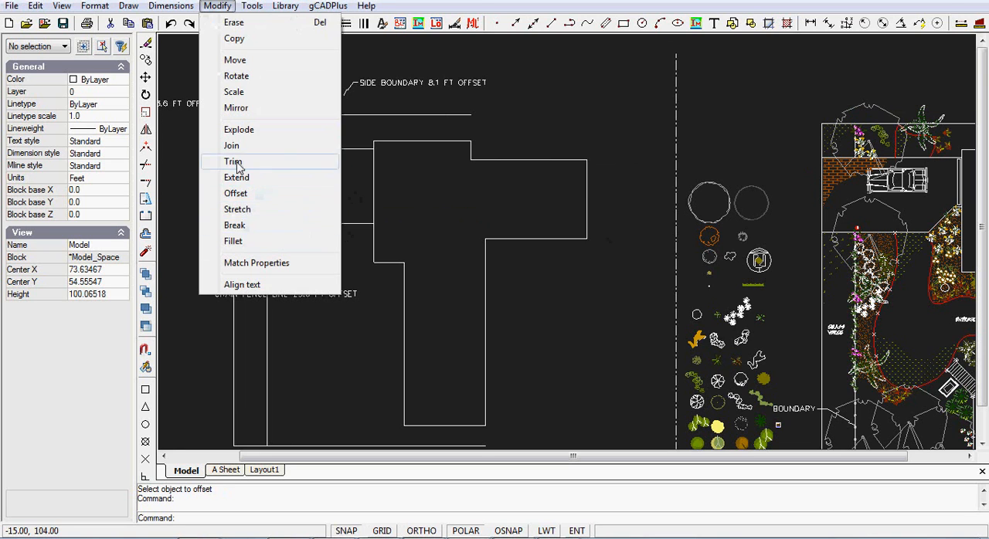
{"action": "left_click", "coordinate": [234, 161]}
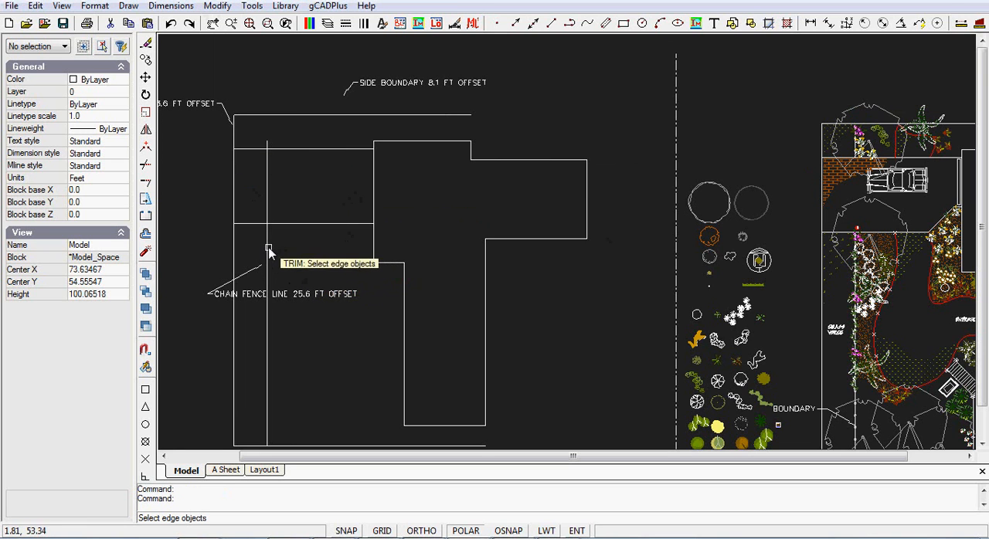
{"action": "left_click", "coordinate": [283, 224]}
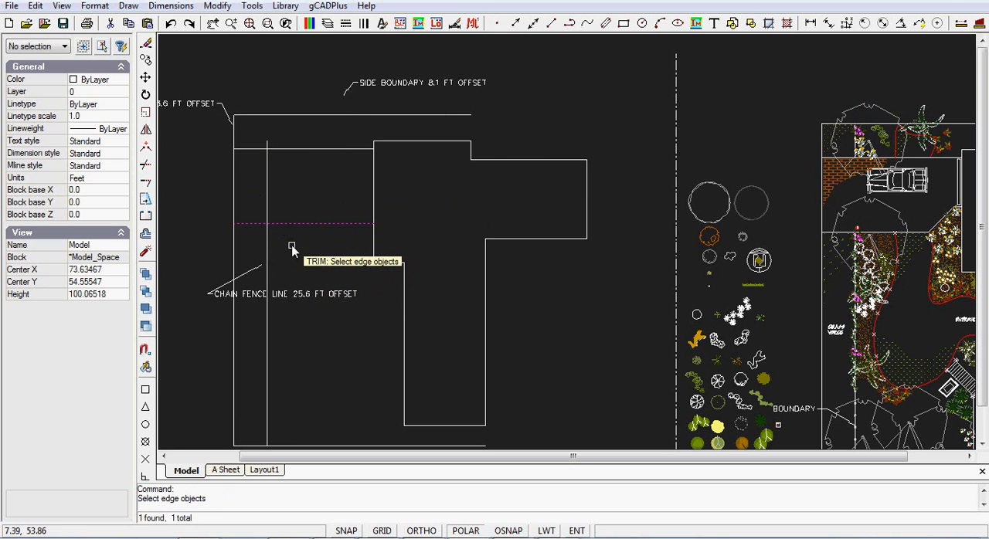
{"action": "key", "text": "Return"}
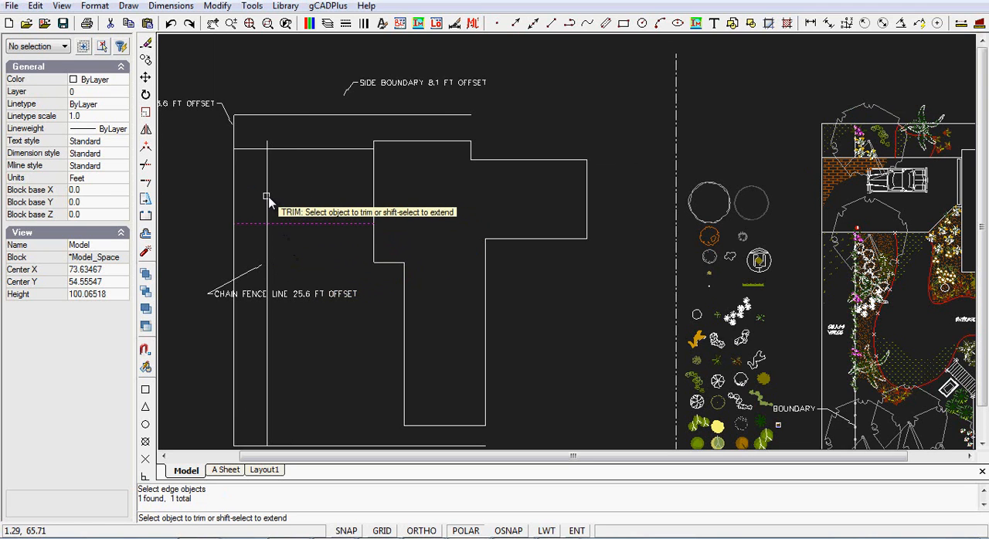
{"action": "left_click", "coordinate": [268, 196]}
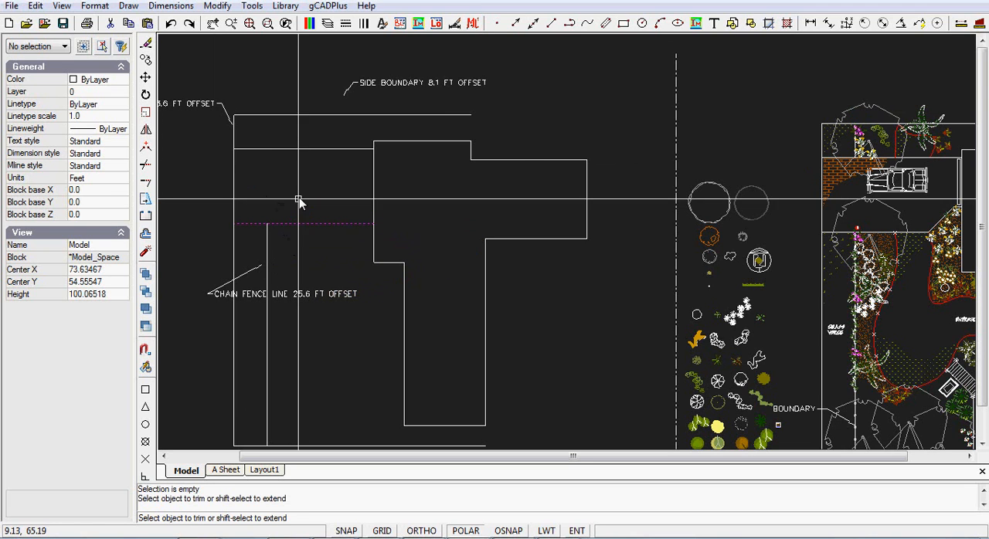
{"action": "key", "text": "Return"}
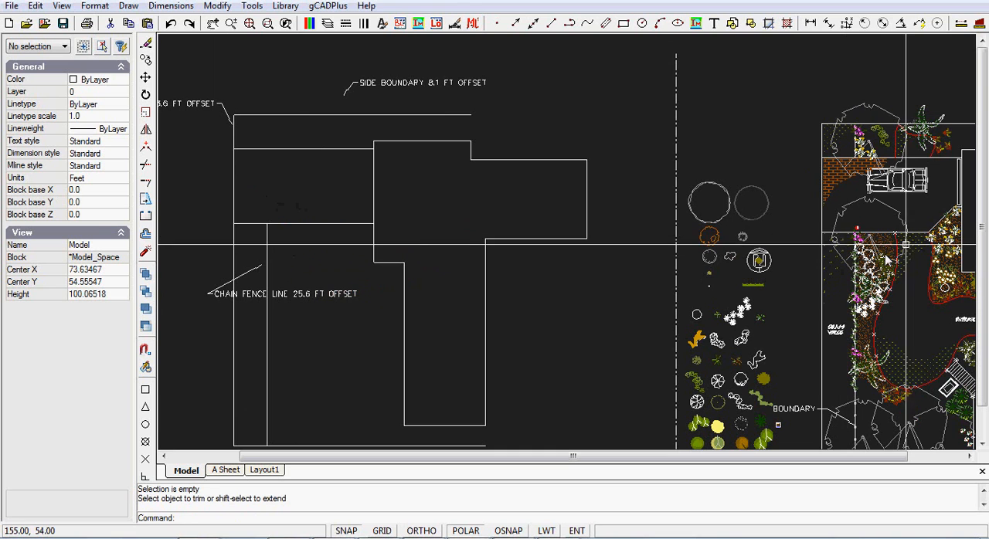